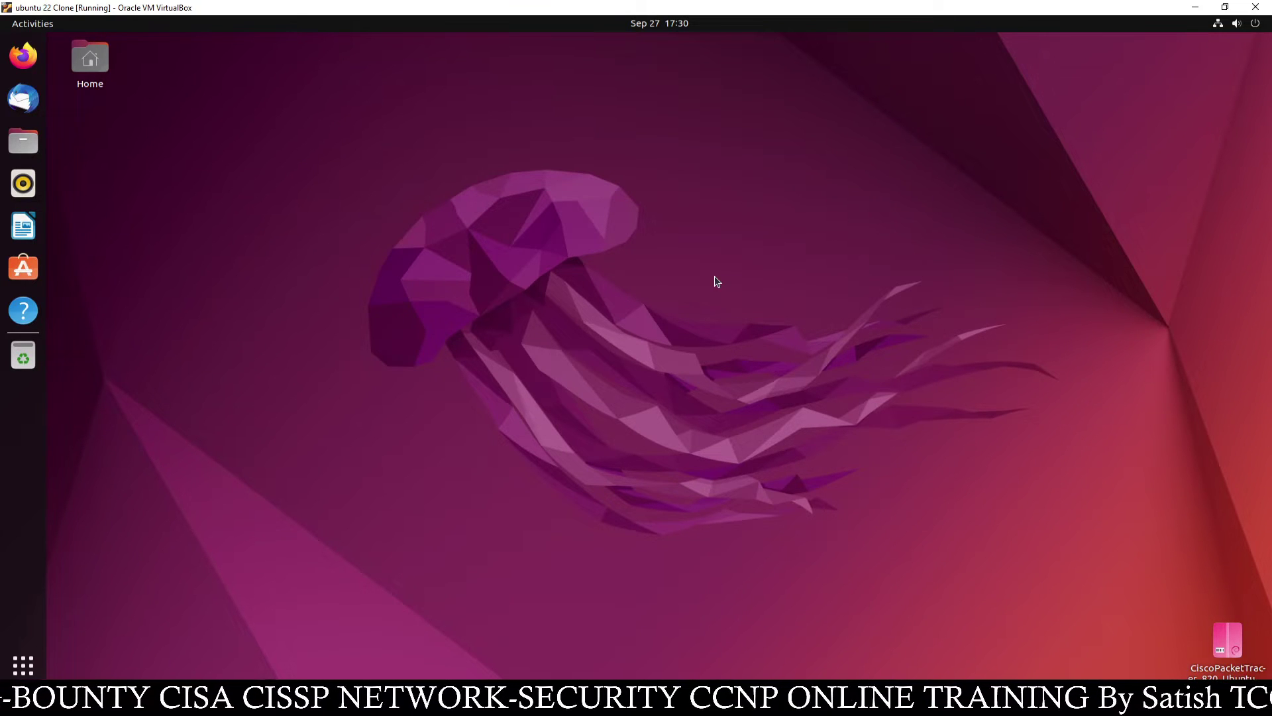
- Open a terminal in the Desktop folder from the desktop menu and maximize it
right_click(613, 210)
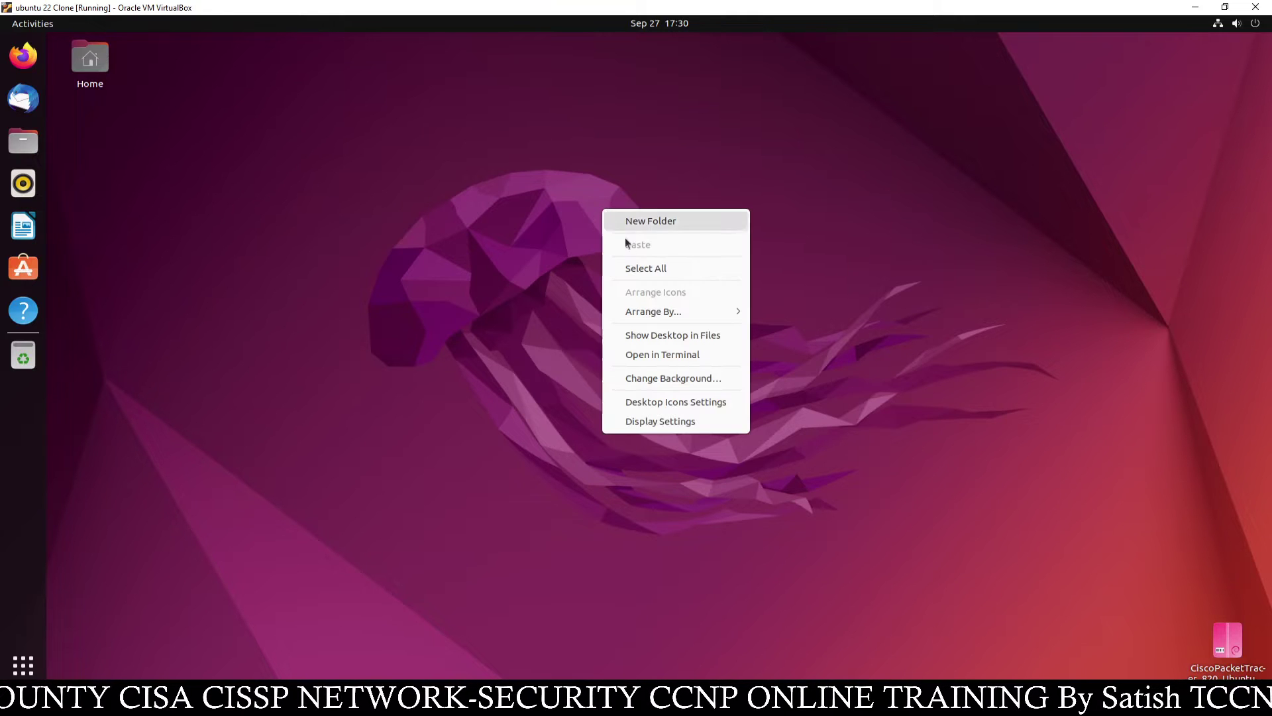
click(667, 354)
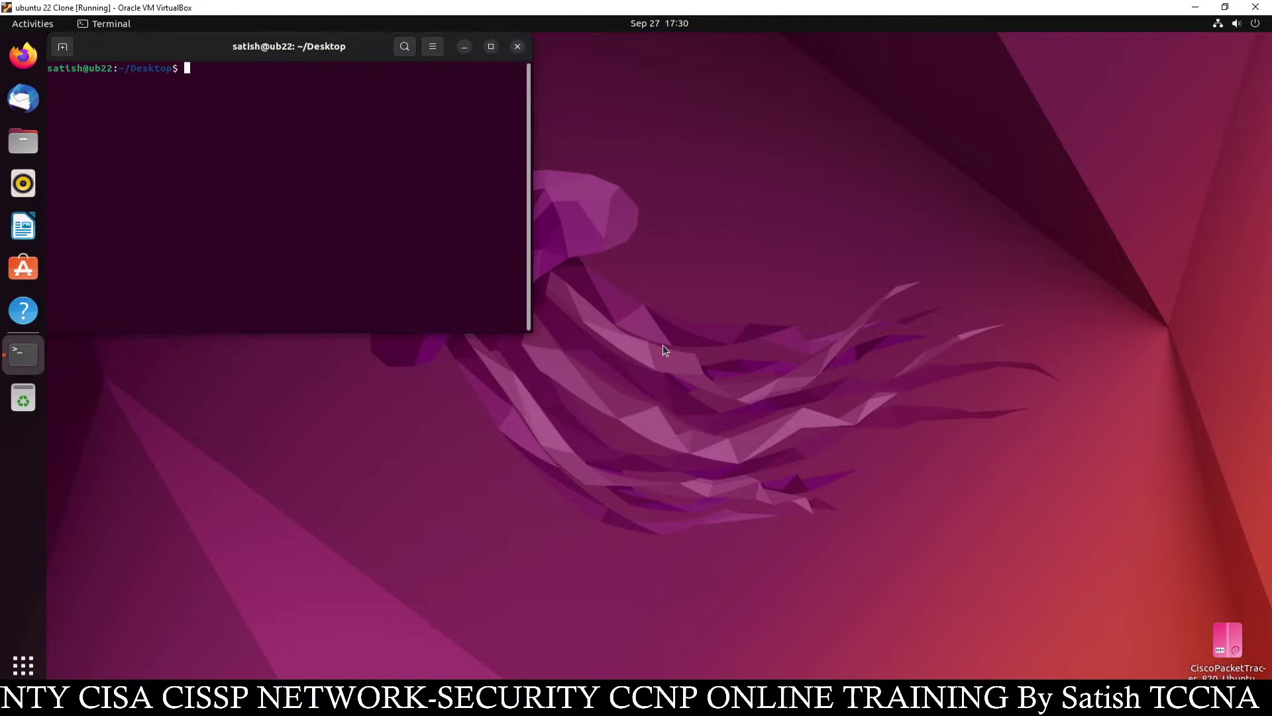
click(491, 46)
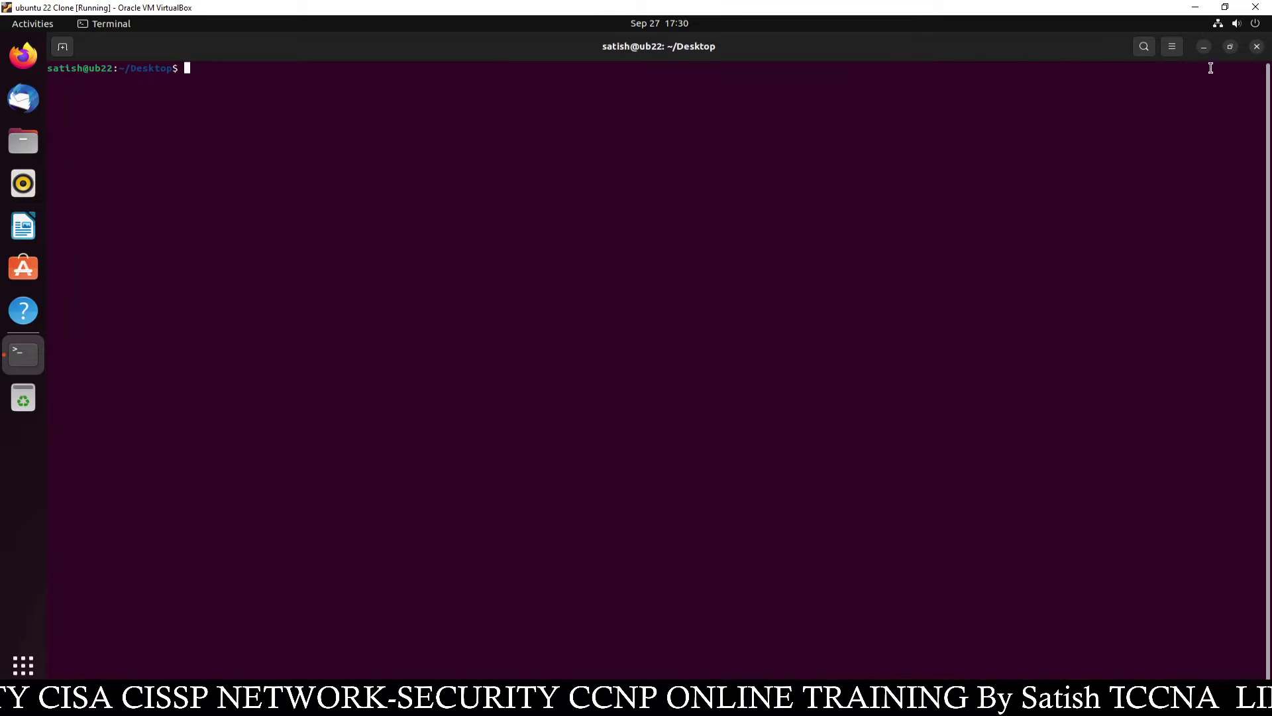
- Enlarge the terminal text with three zoom-ins from the hamburger menu
click(1174, 47)
click(1213, 87)
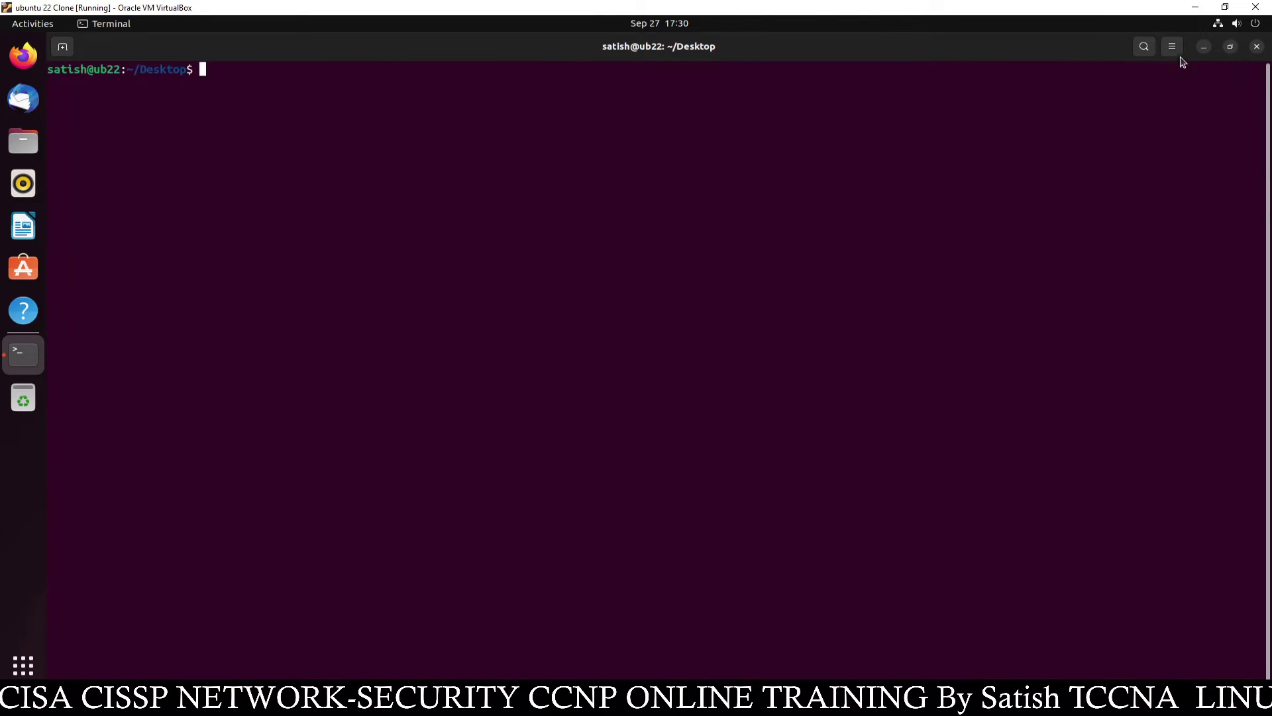
click(1174, 46)
click(1213, 87)
click(1174, 47)
click(1213, 88)
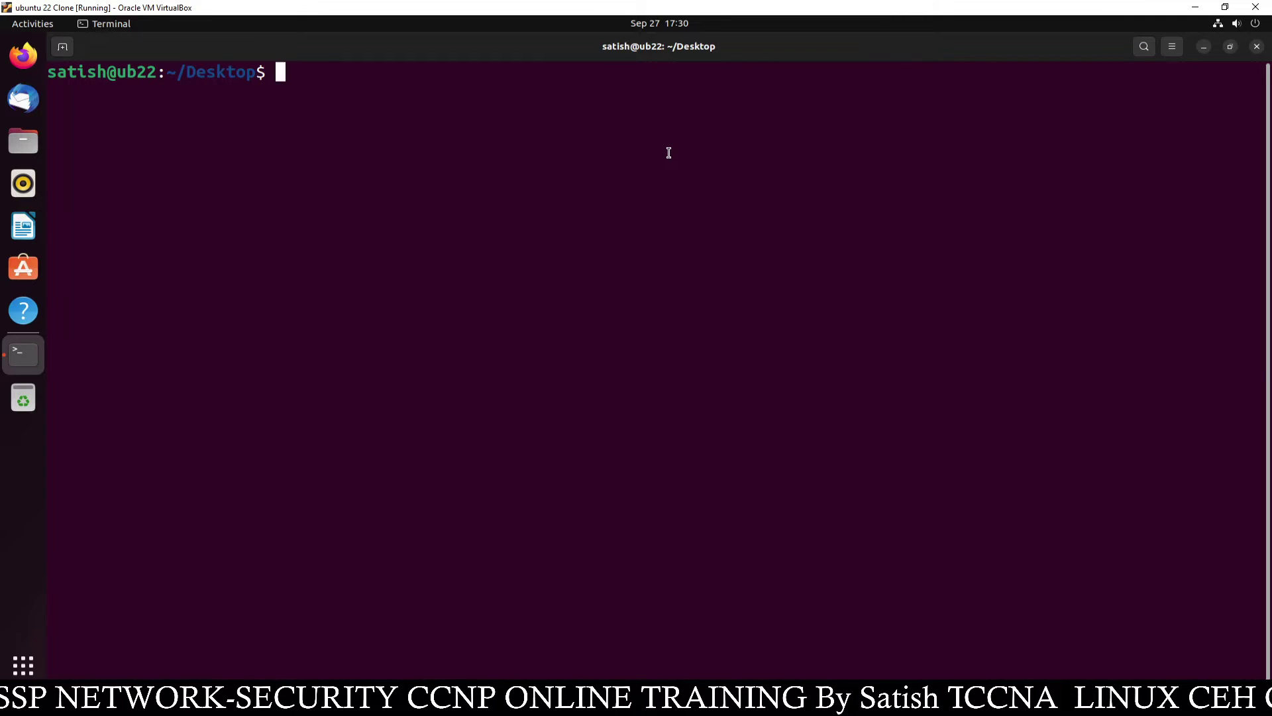
text(gi)
- Install git, git-man and liberror-perl with sudo apt install git, confirming with the password and y
key(BackSpace)
key(BackSpace)
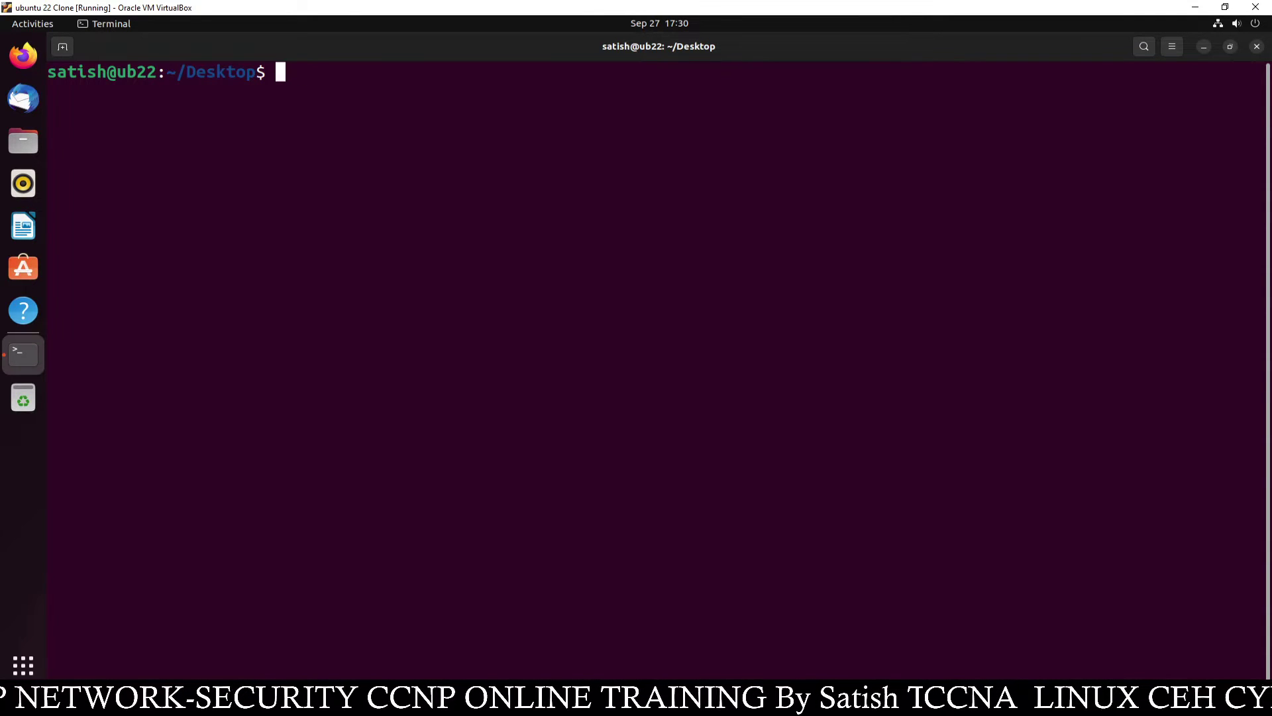
text(sudo )
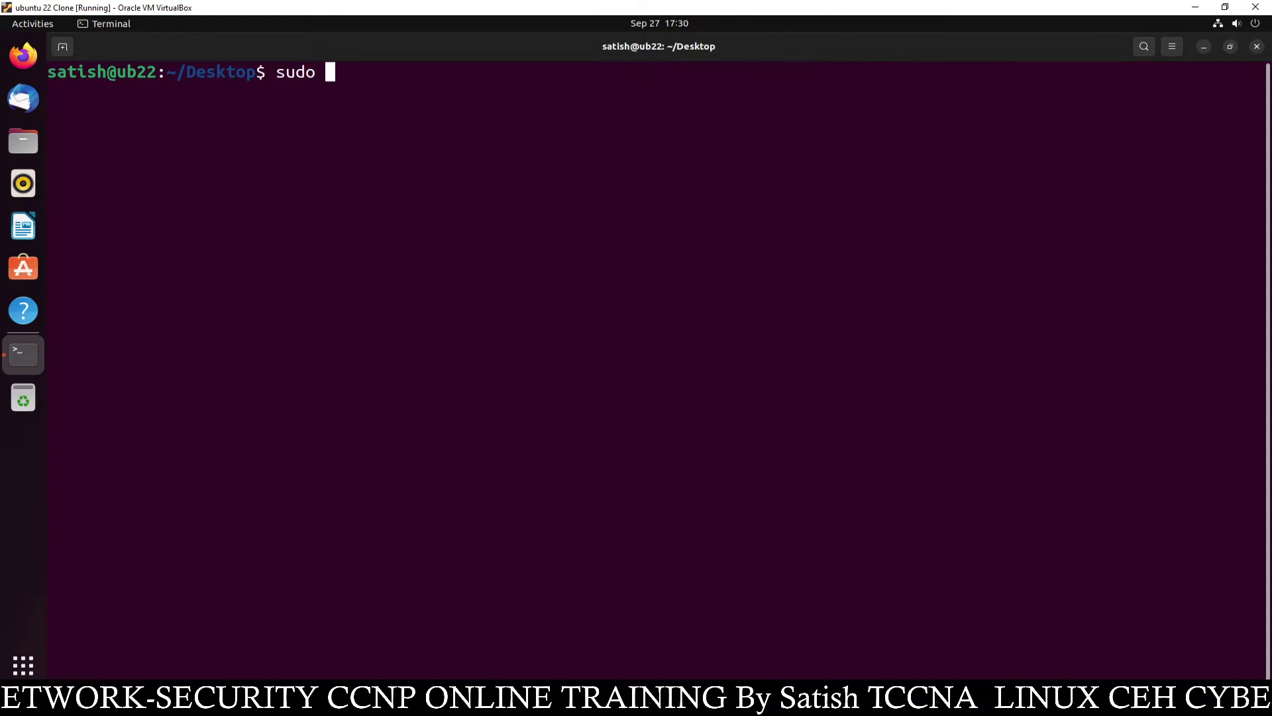
text(apt)
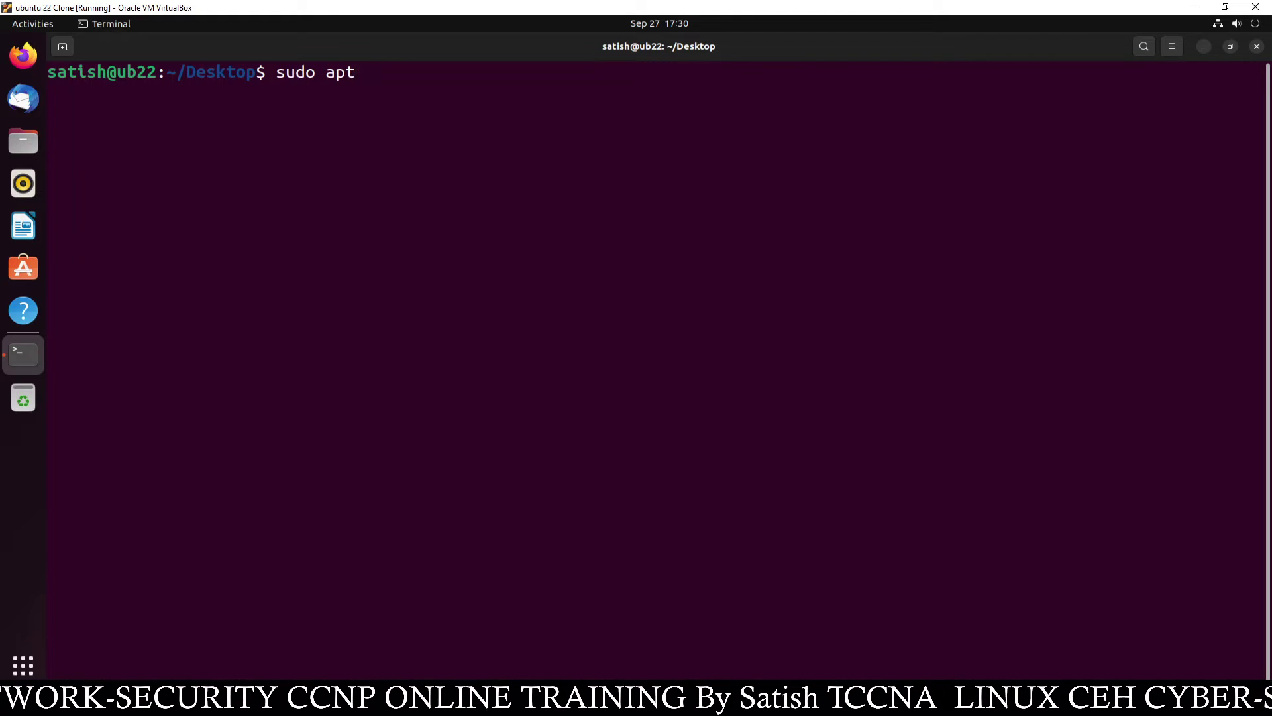
text( instal)
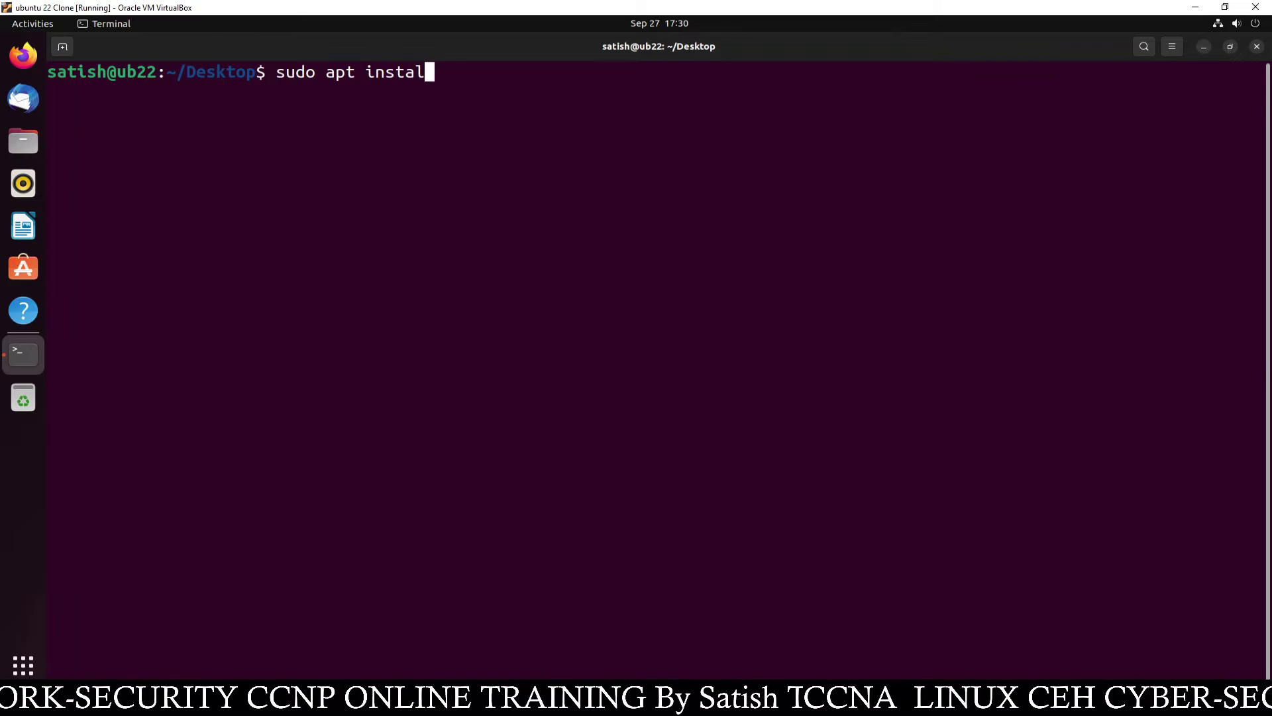
text(l git)
key(Return)
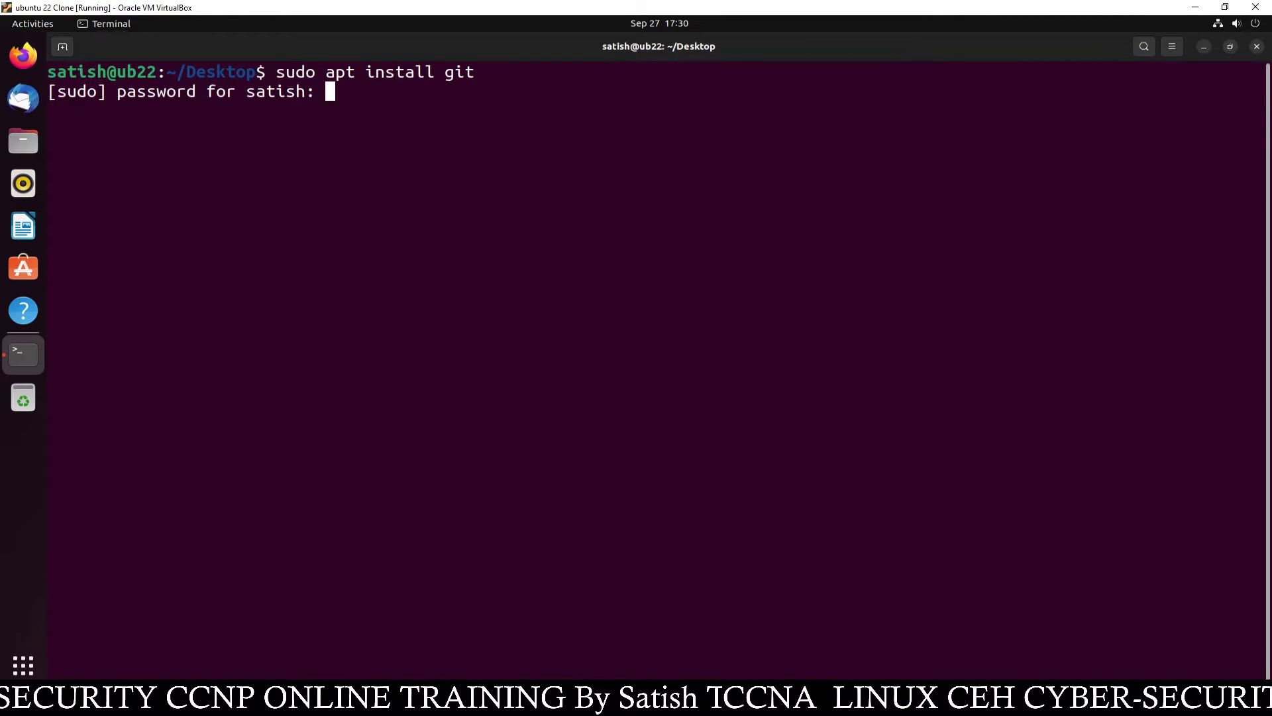
key(Return)
text(y)
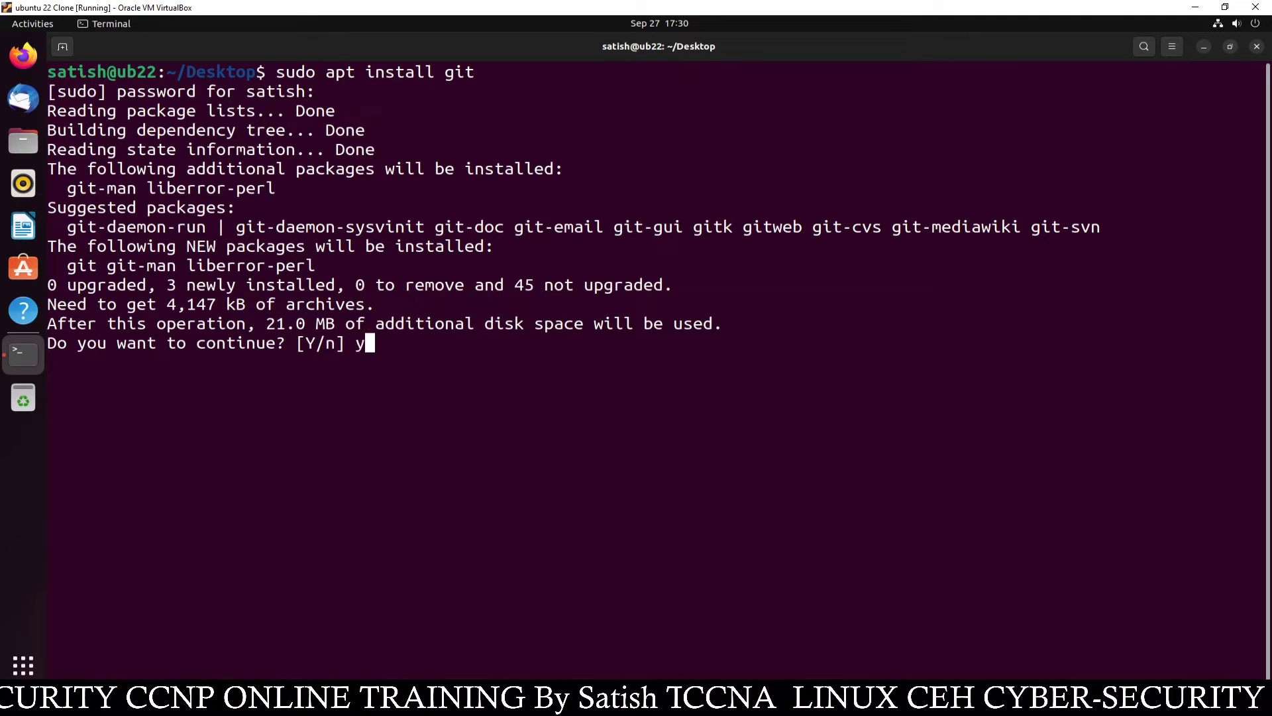
key(Return)
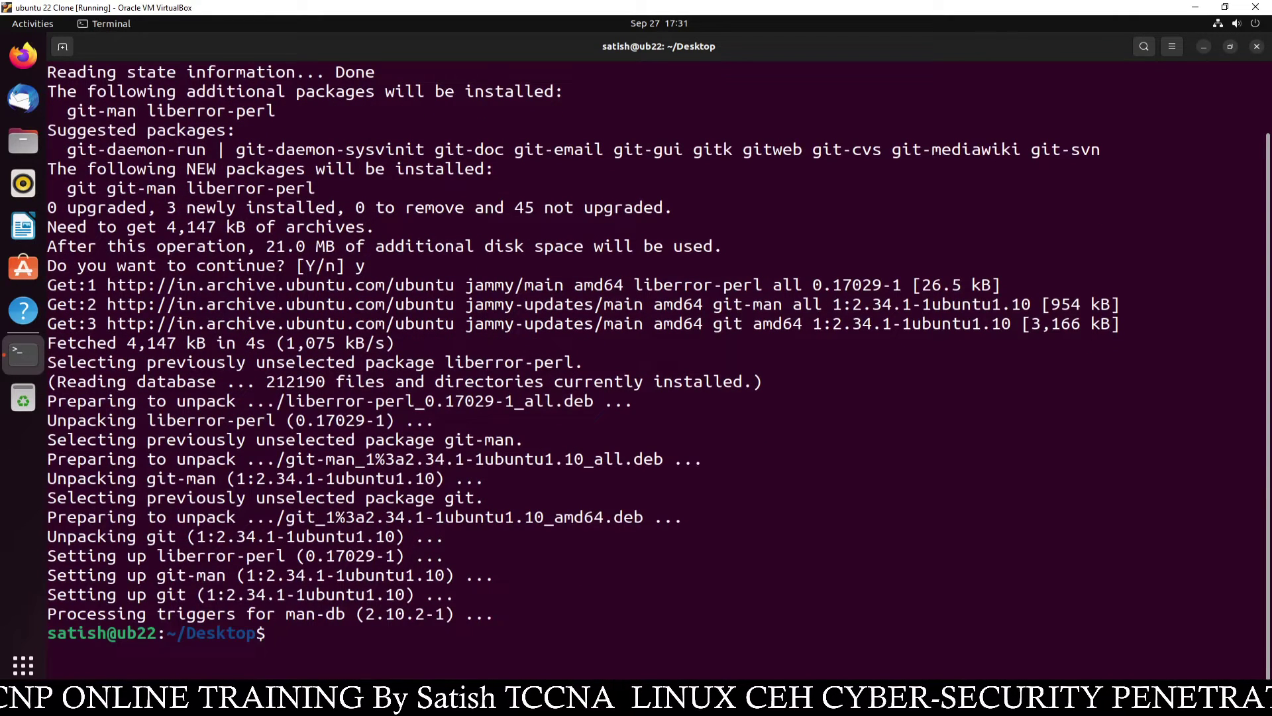
text(clear)
key(Return)
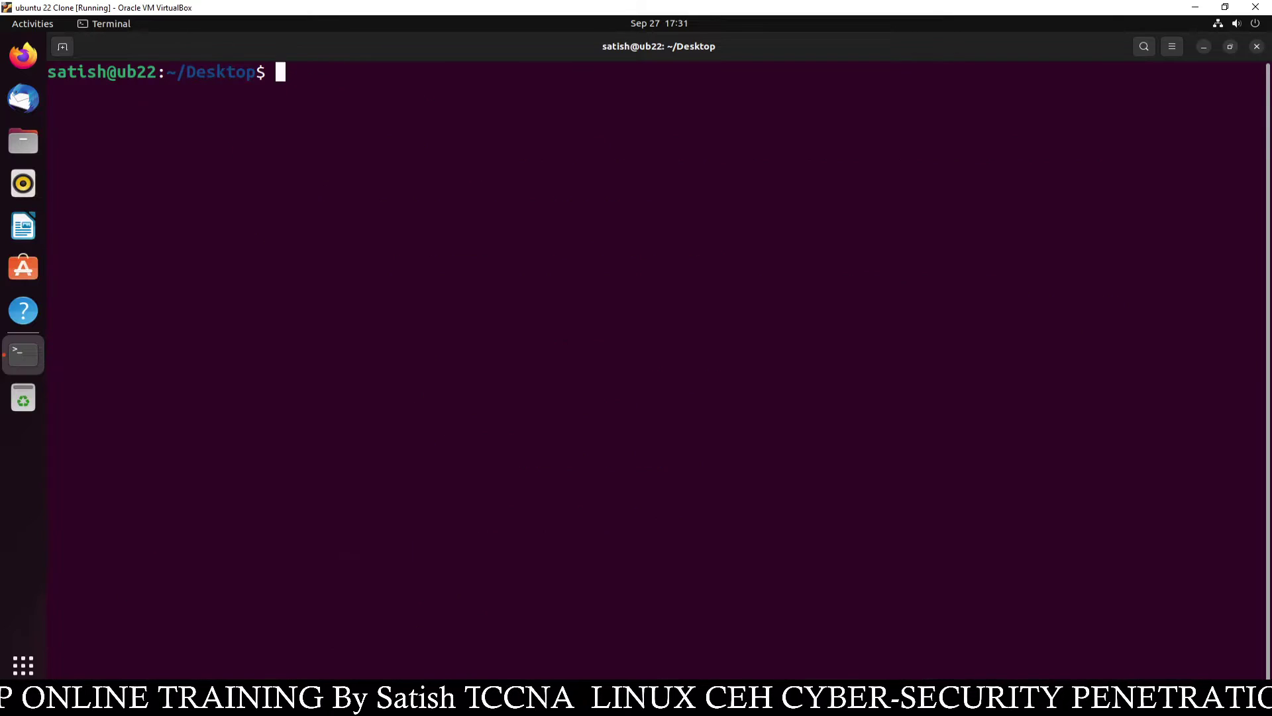
key(Return)
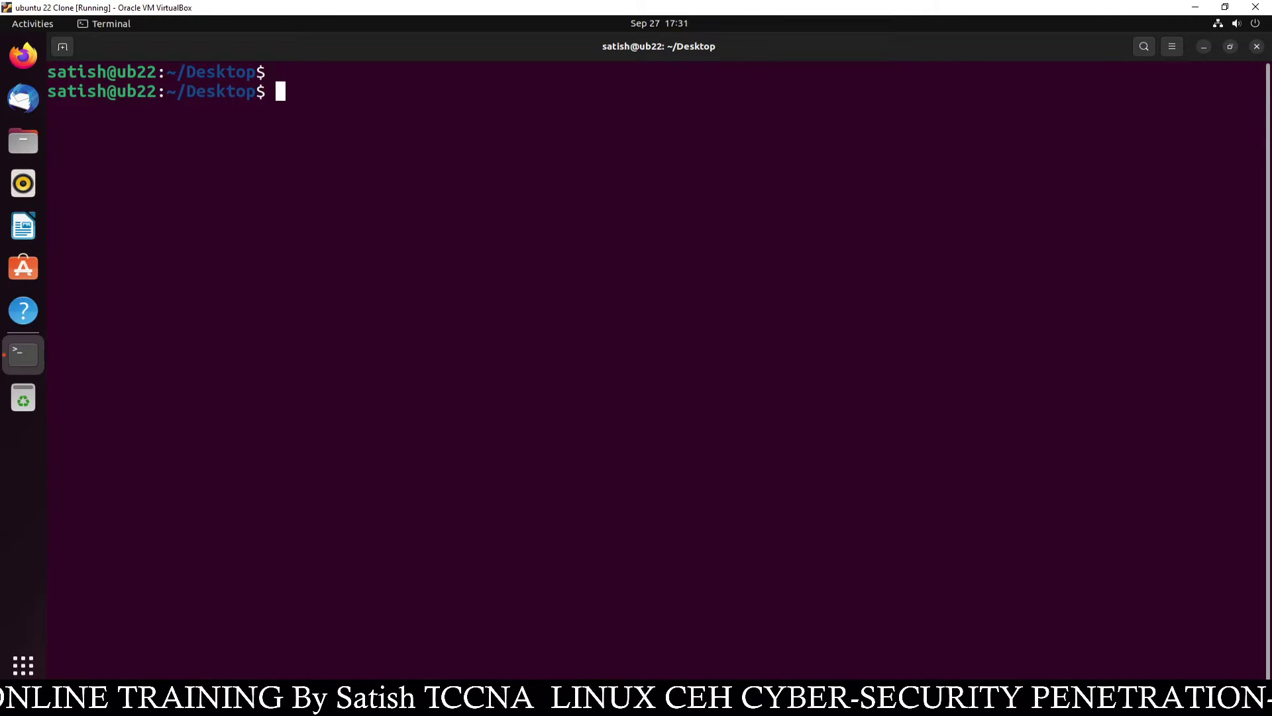
text(git )
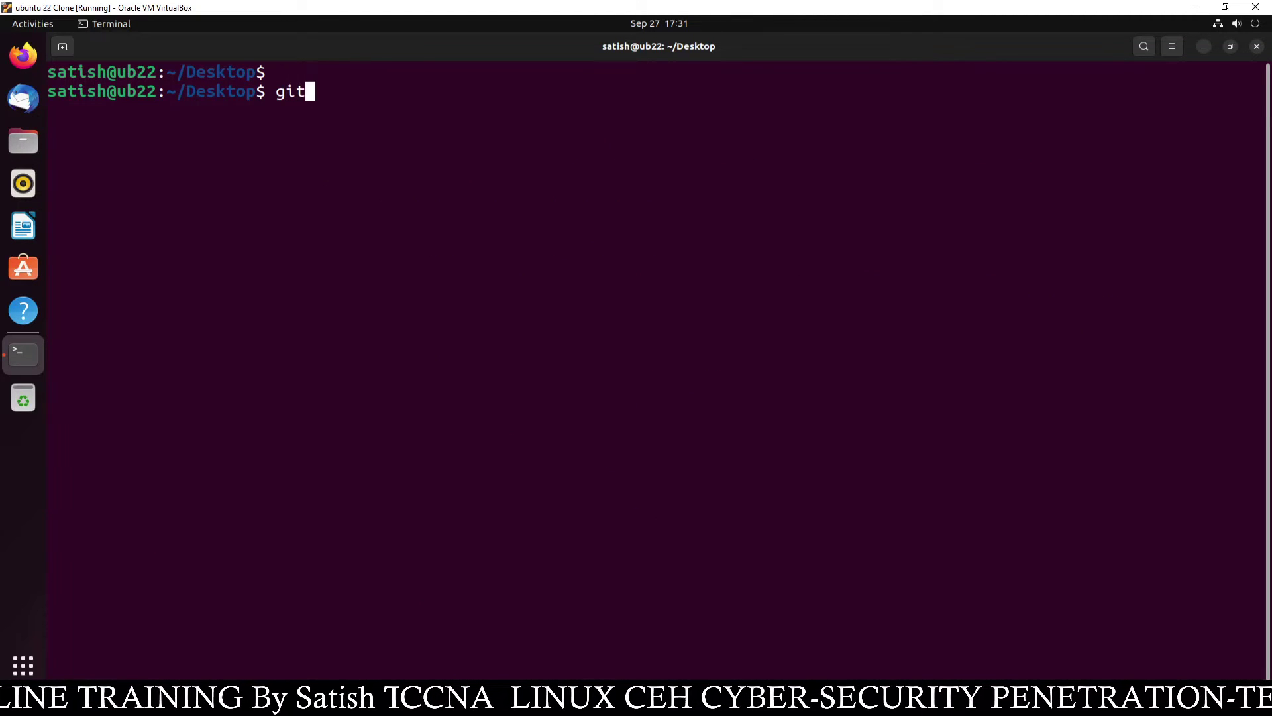
text(clon)
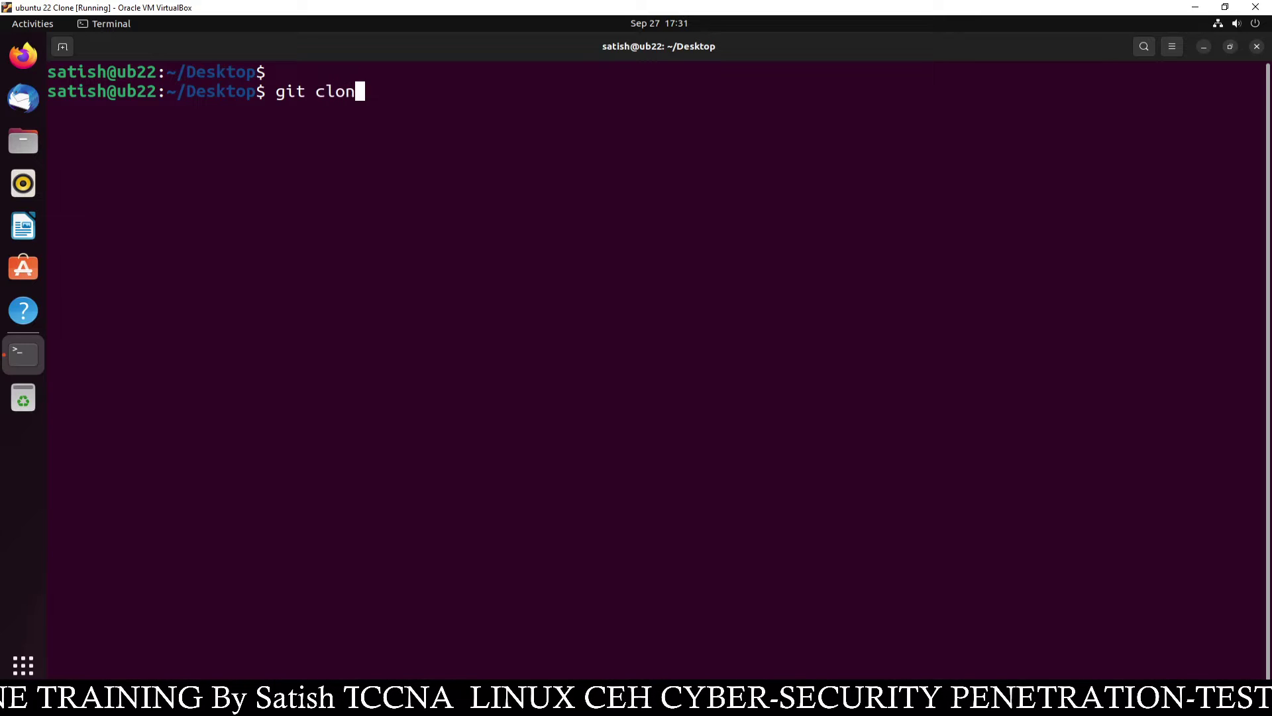
text(e http)
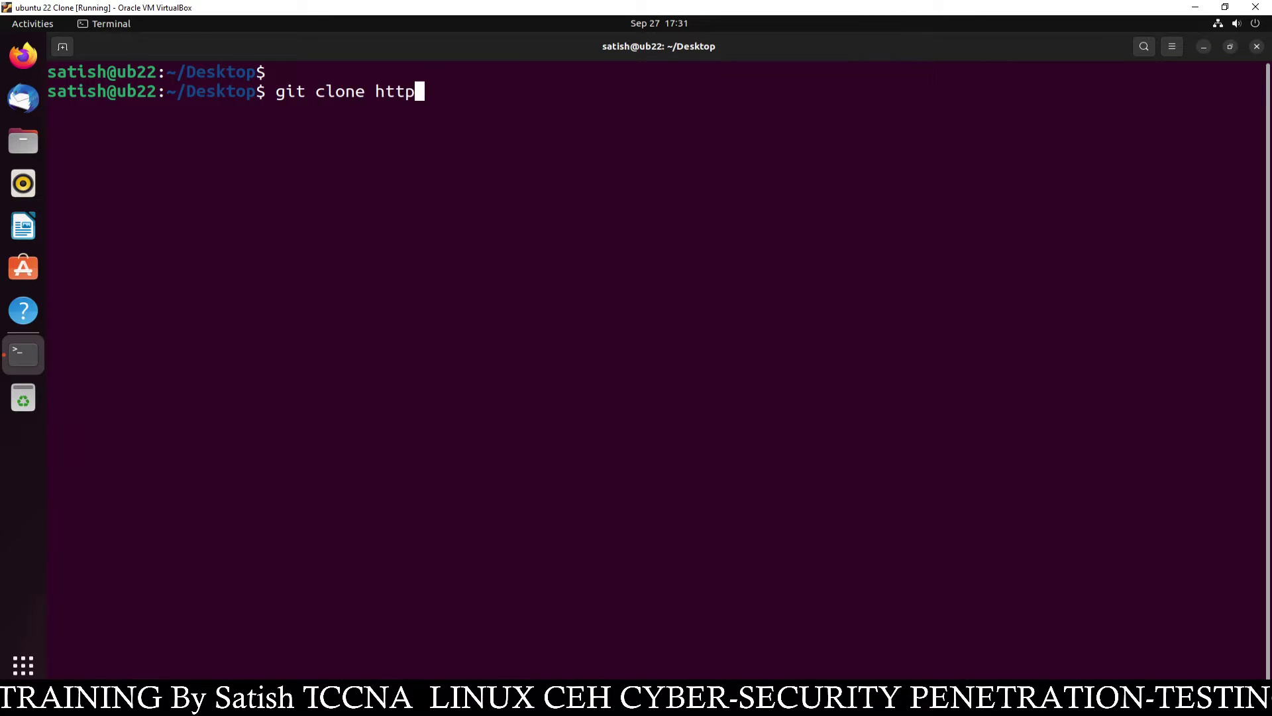
text(s://)
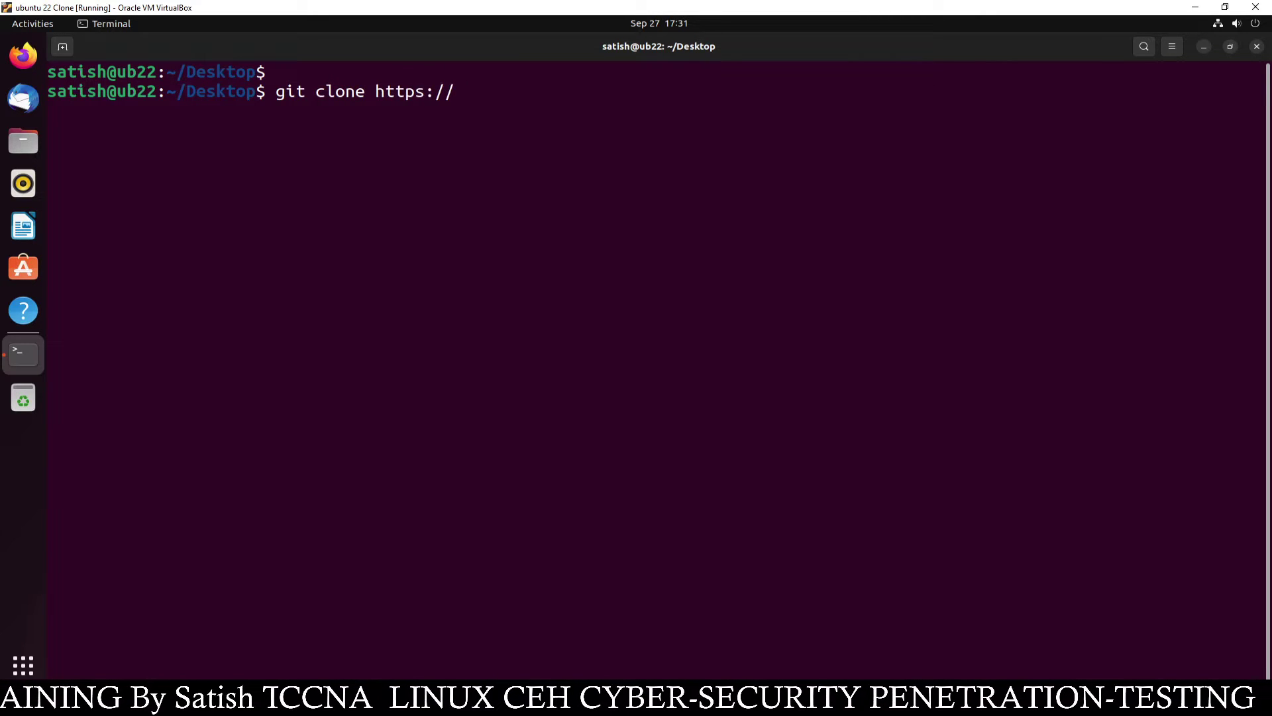
text(github)
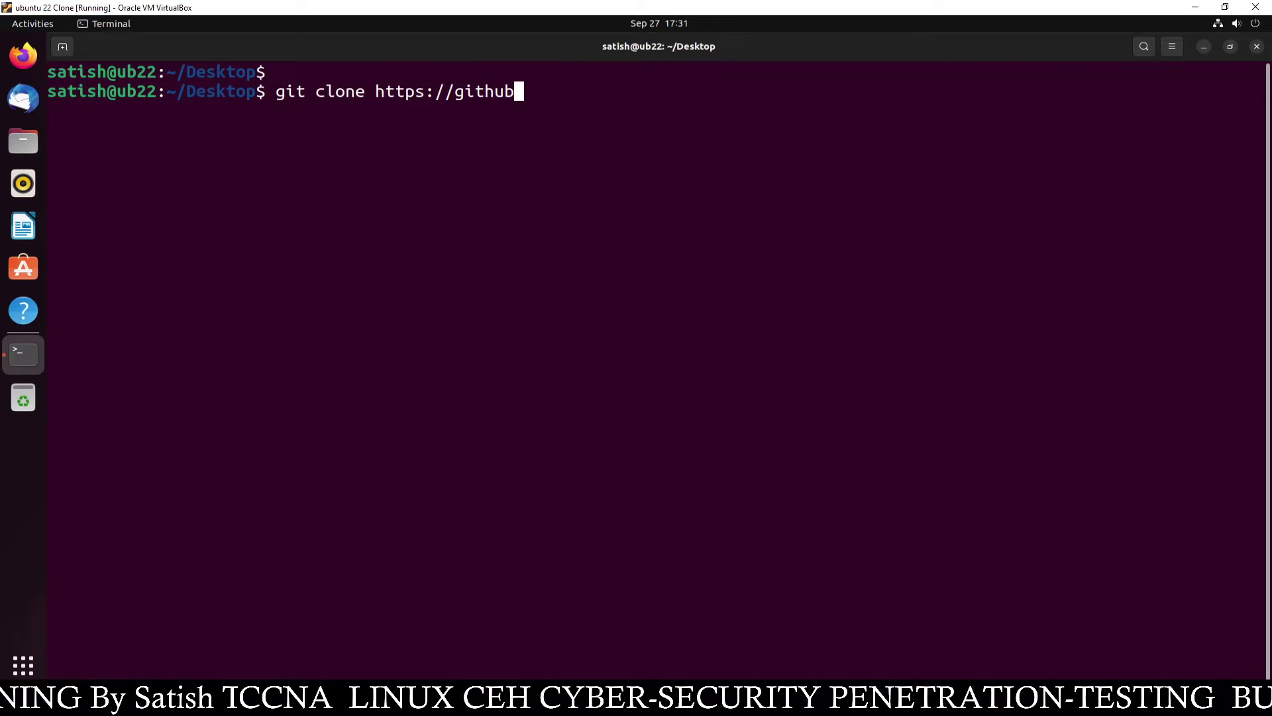
text(.com)
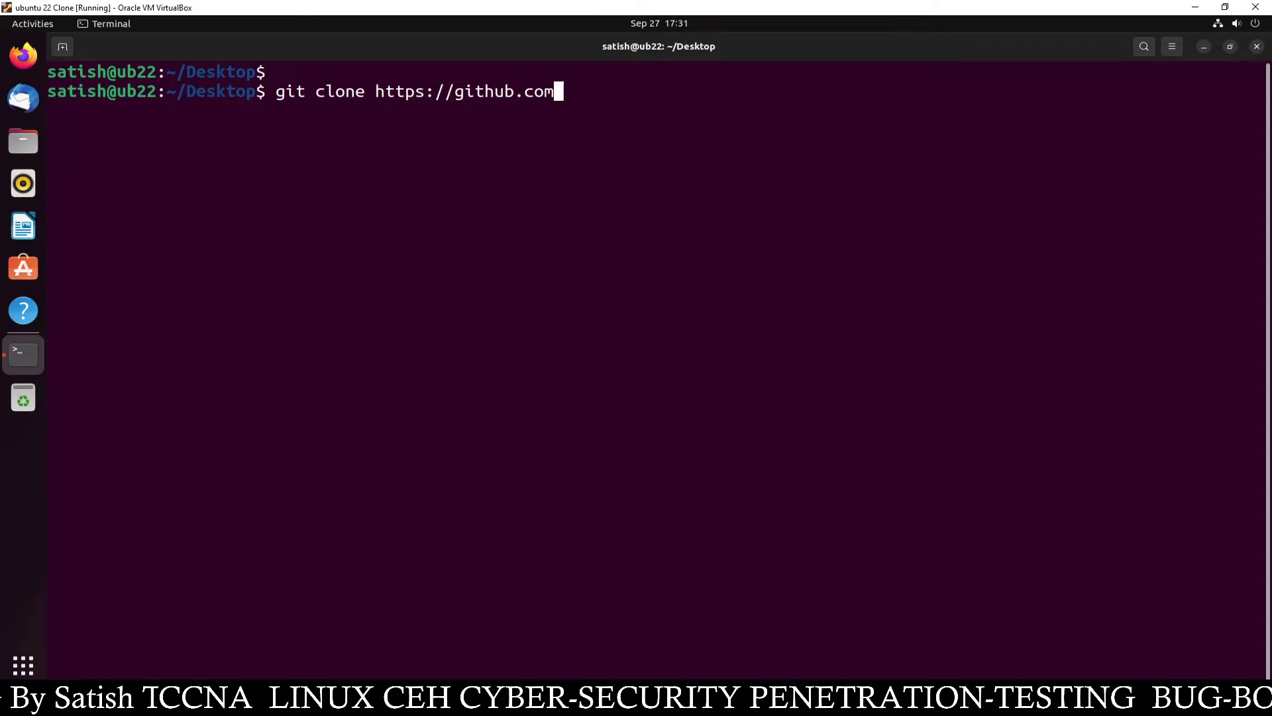
text(/htr)
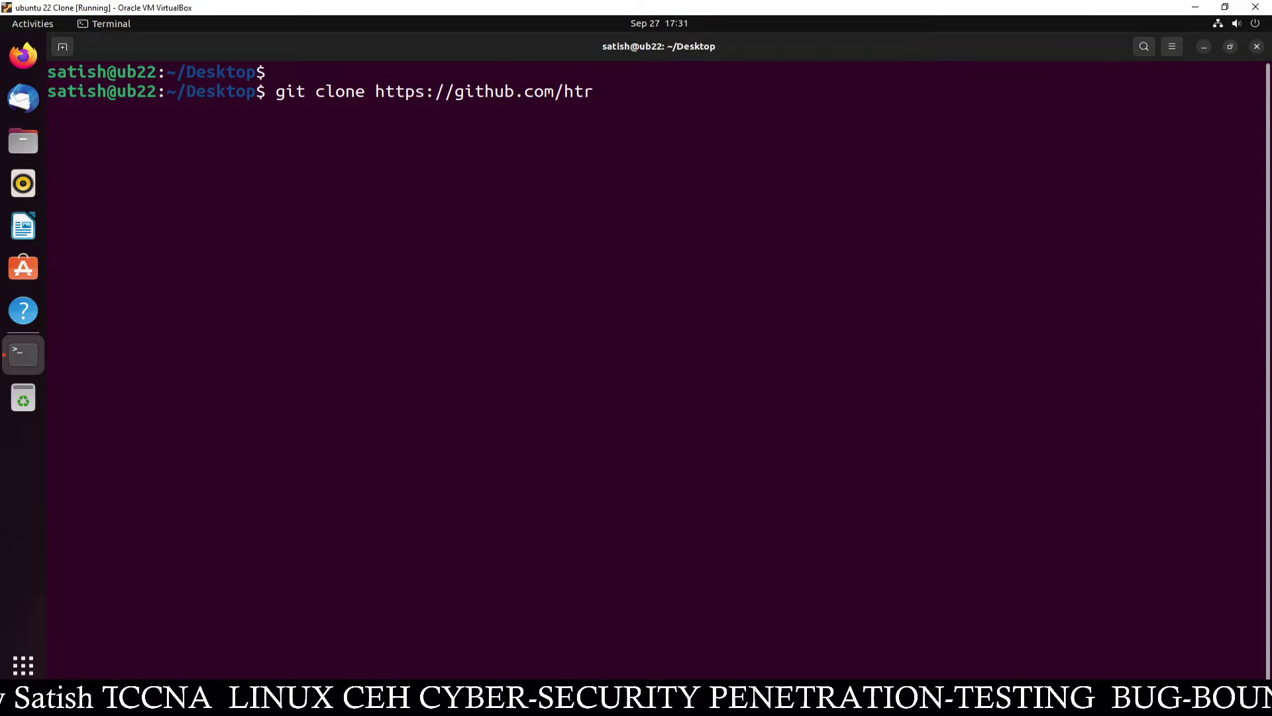
text(-te)
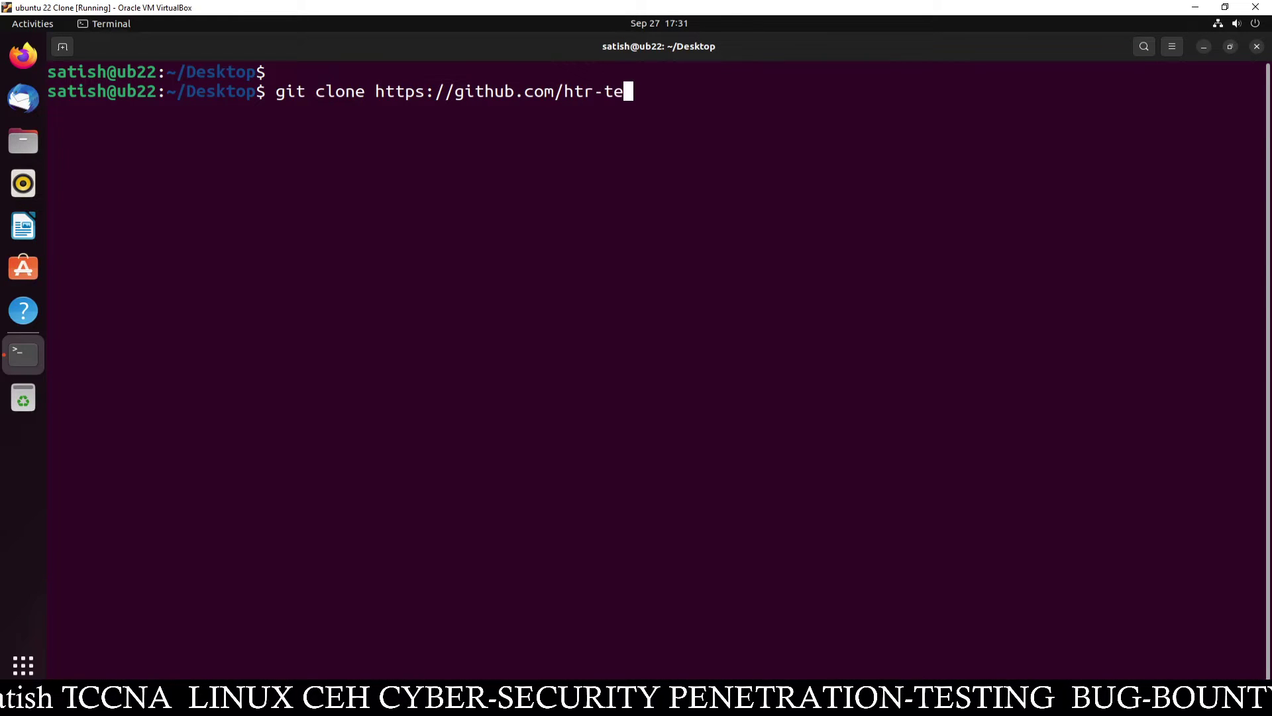
text(ch)
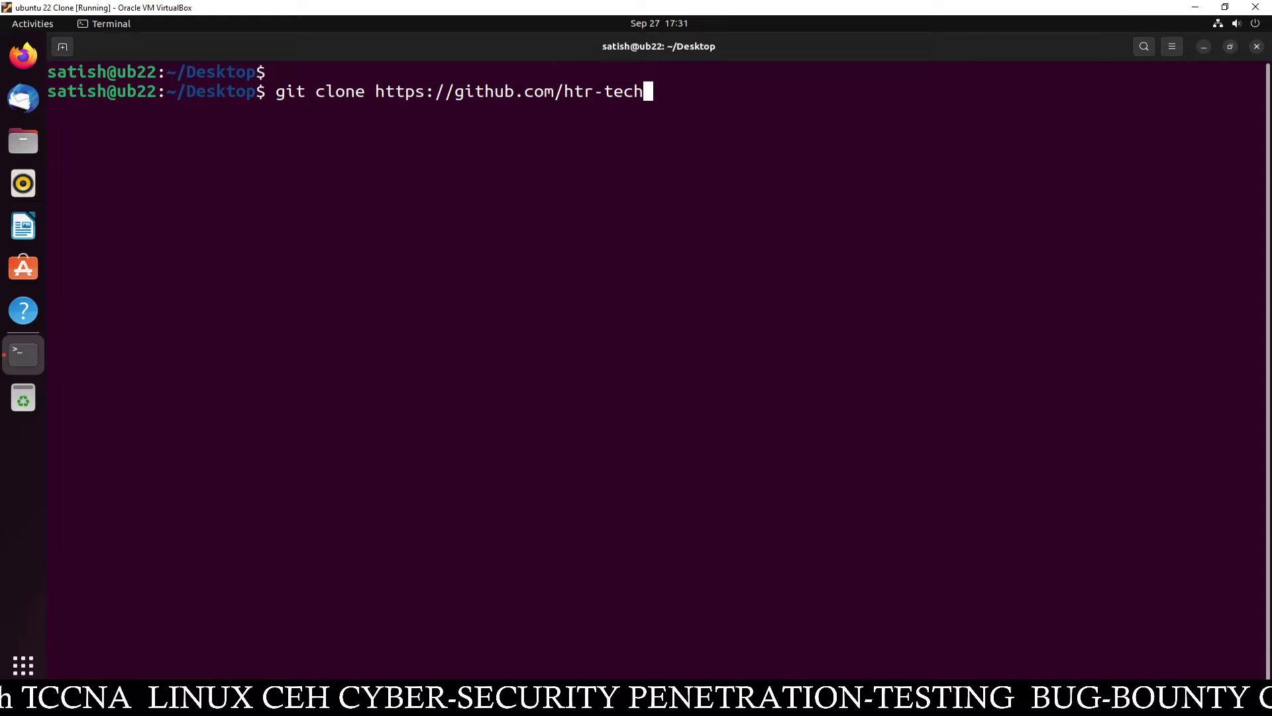
text(/)
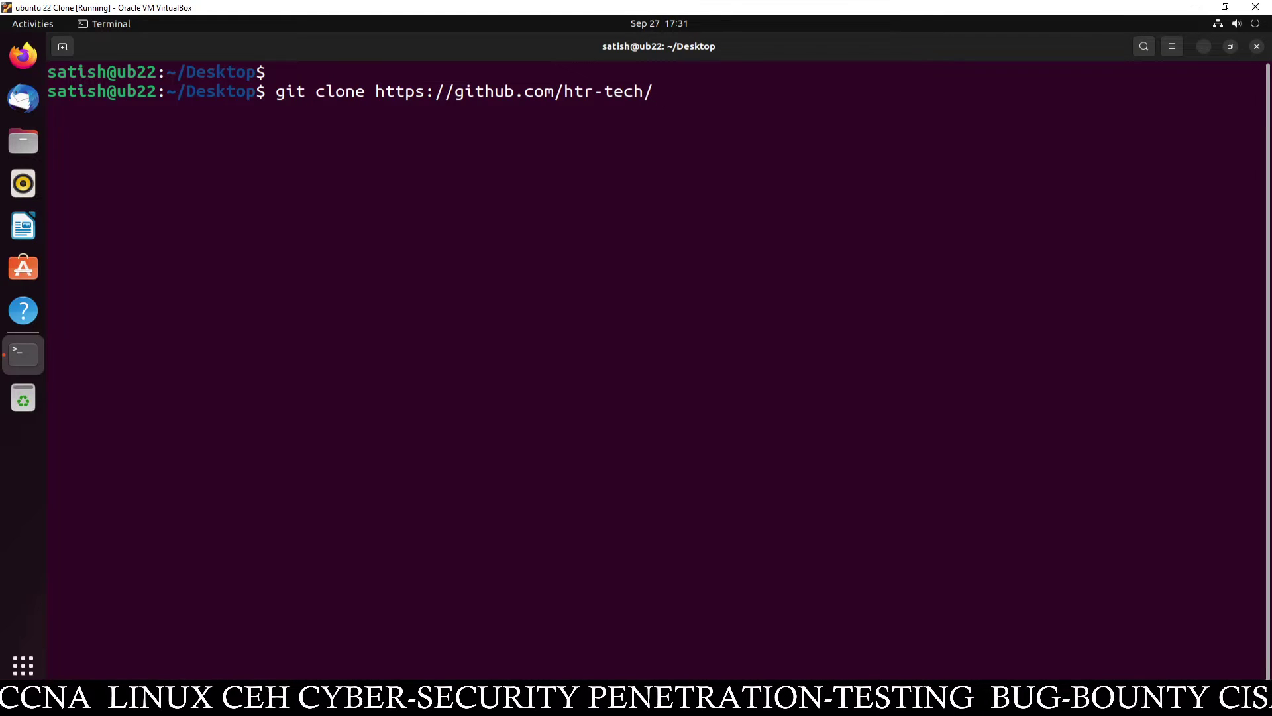
text(z)
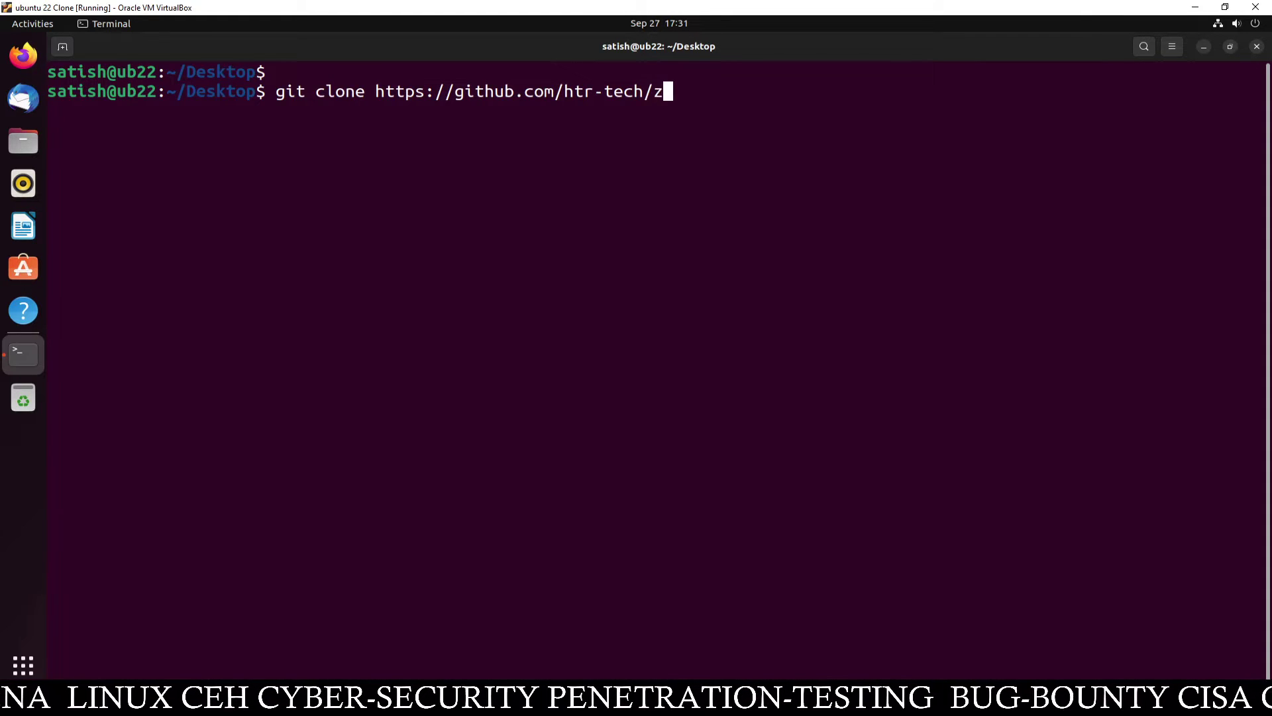
text(p)
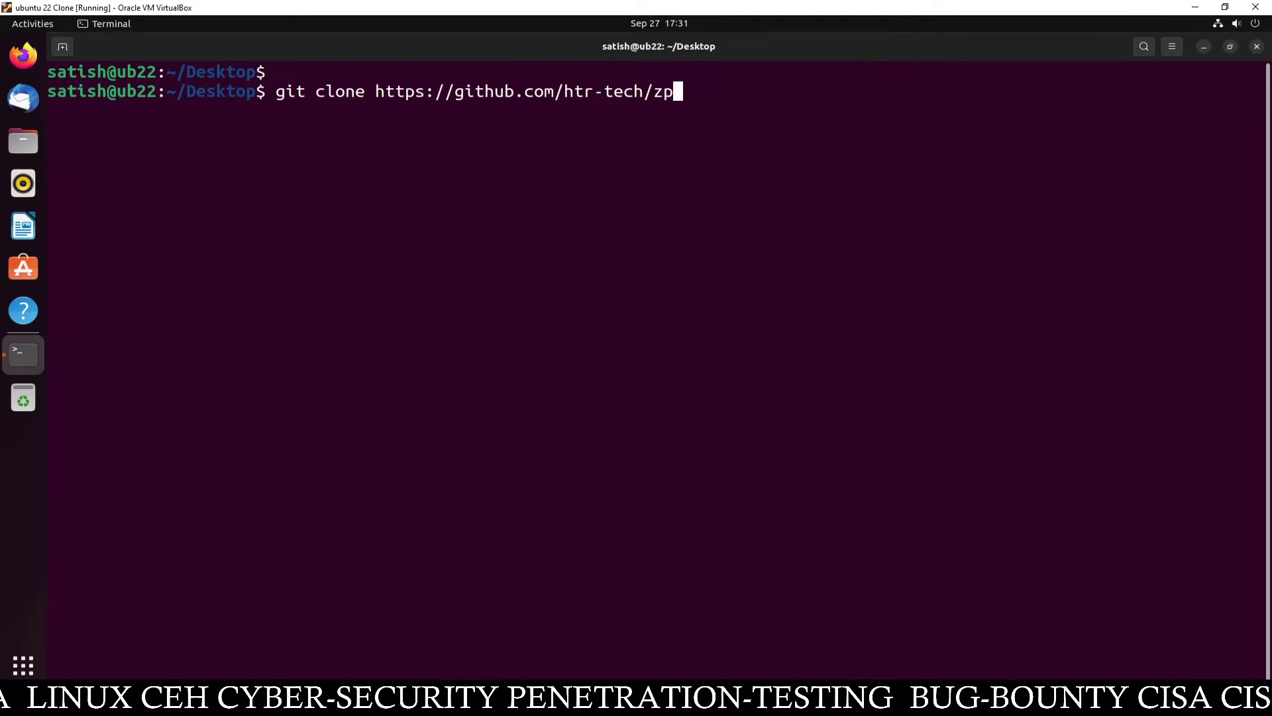
text(hisher)
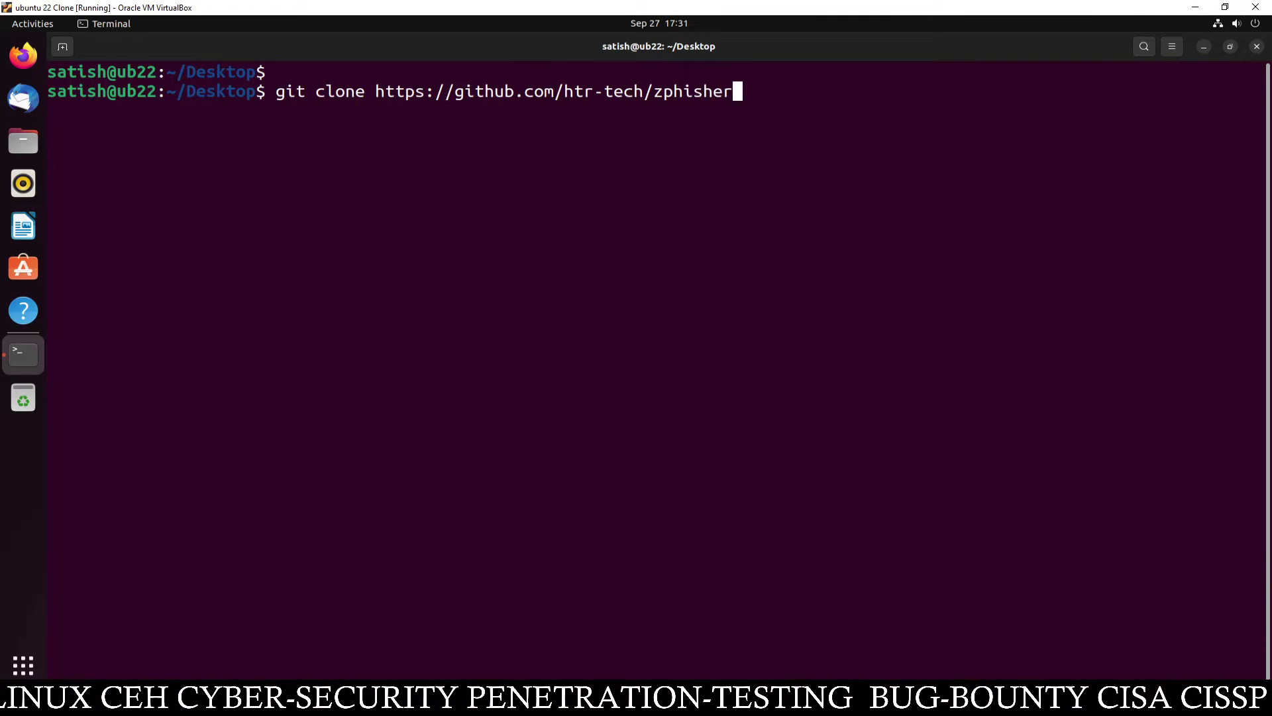
text(.git)
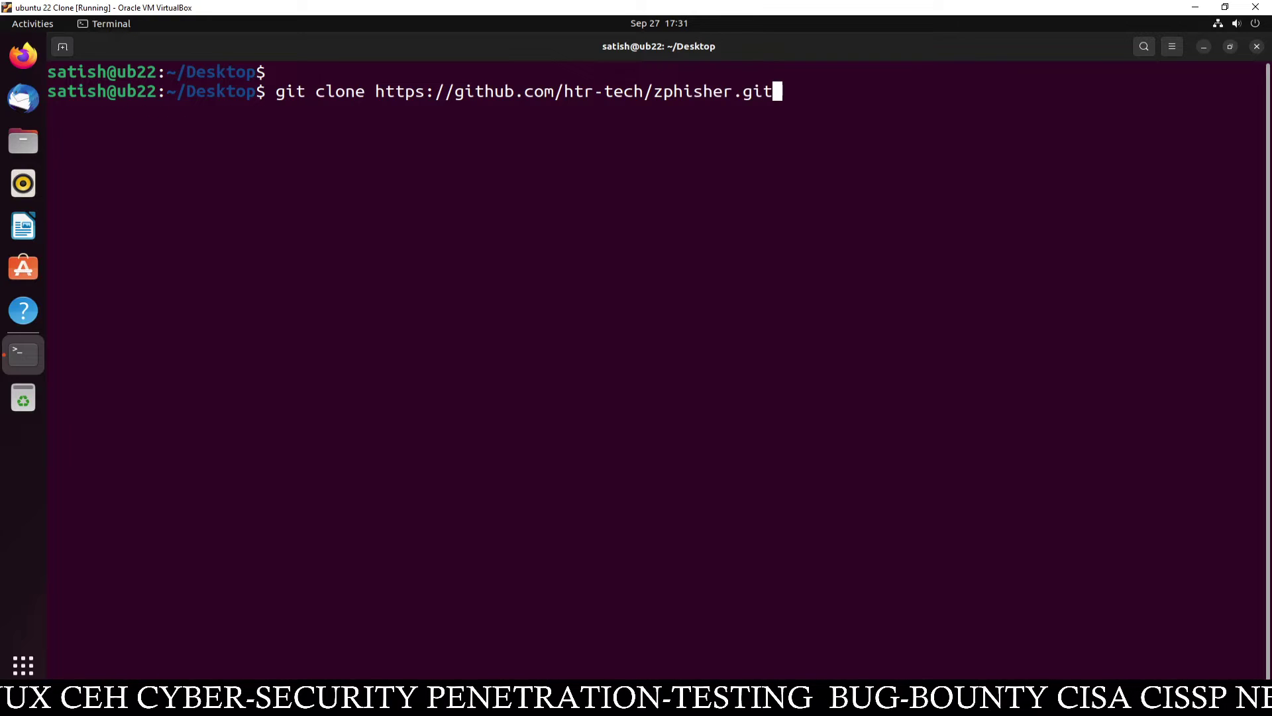
key(Return)
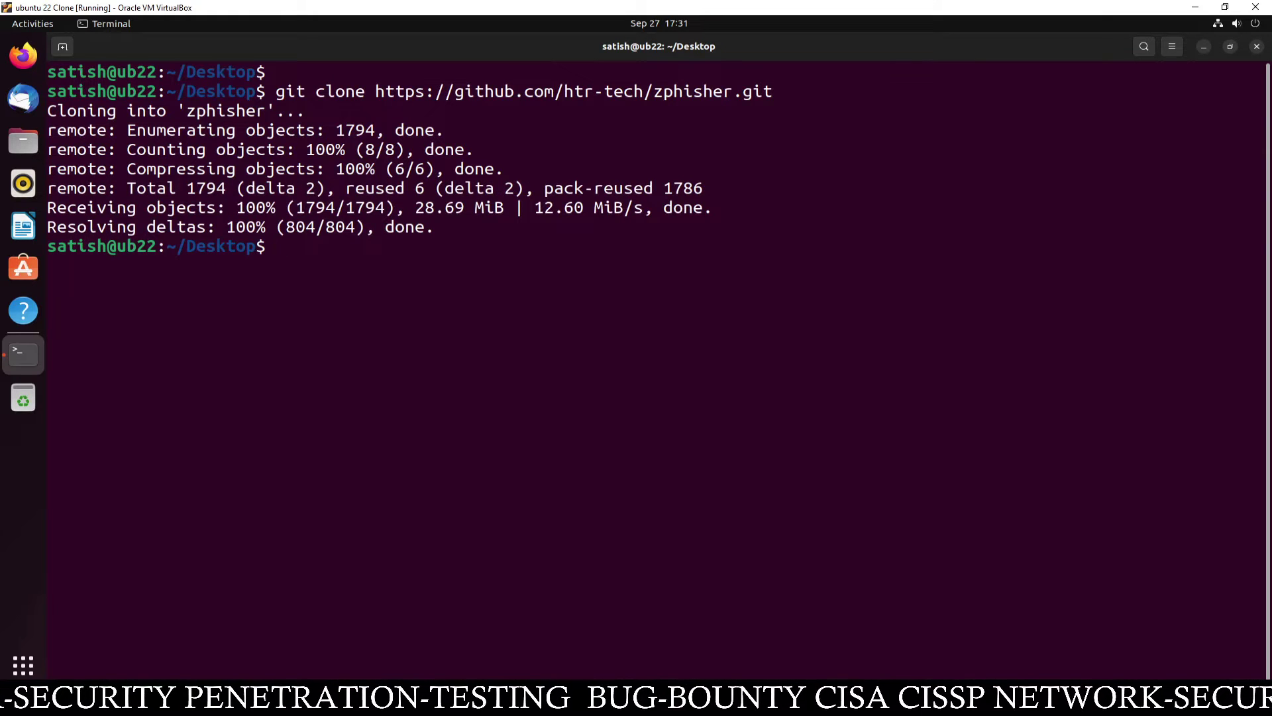
text(ls)
- List the Desktop contents and change into the zphisher folder
key(Return)
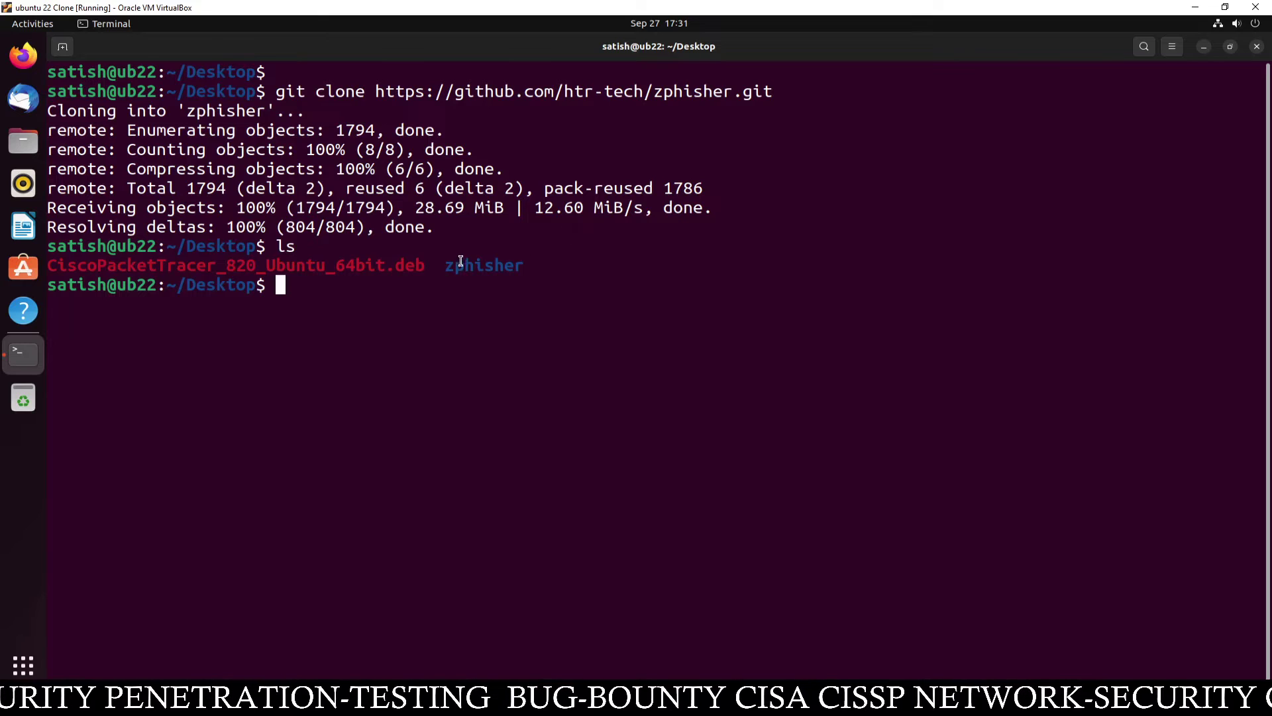
drag(446, 266, 520, 265)
click(375, 291)
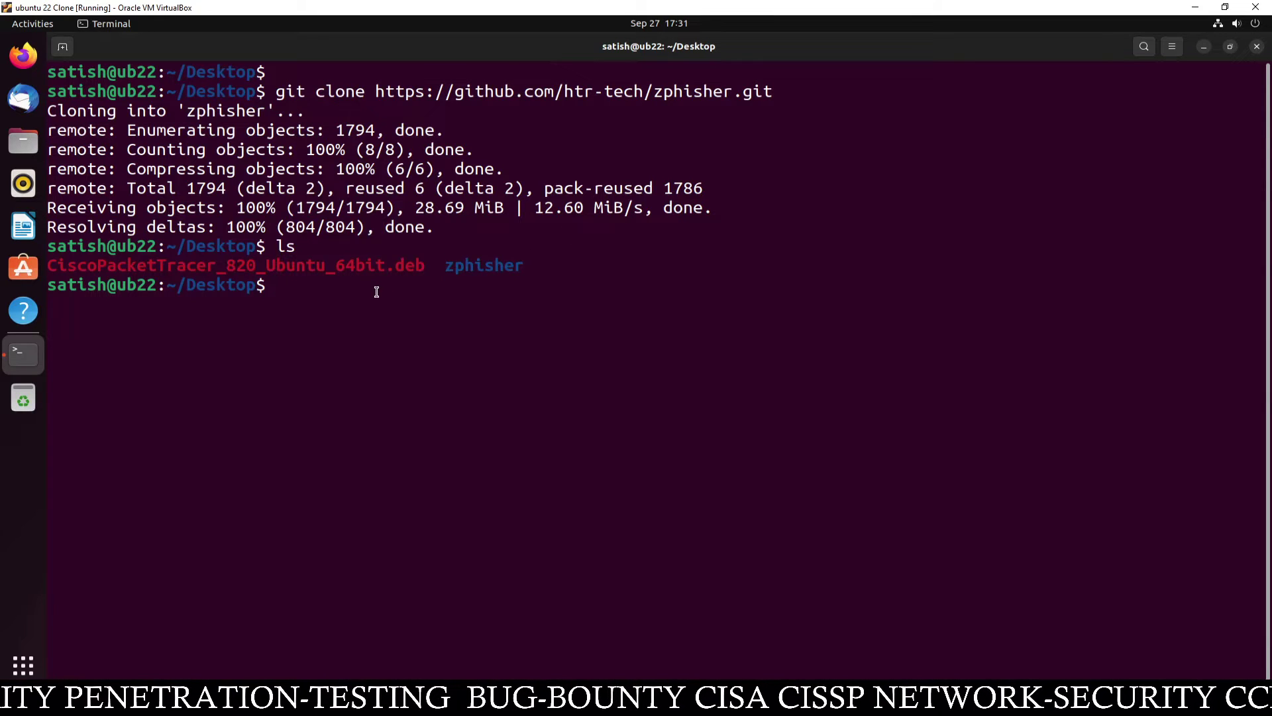
text(cd)
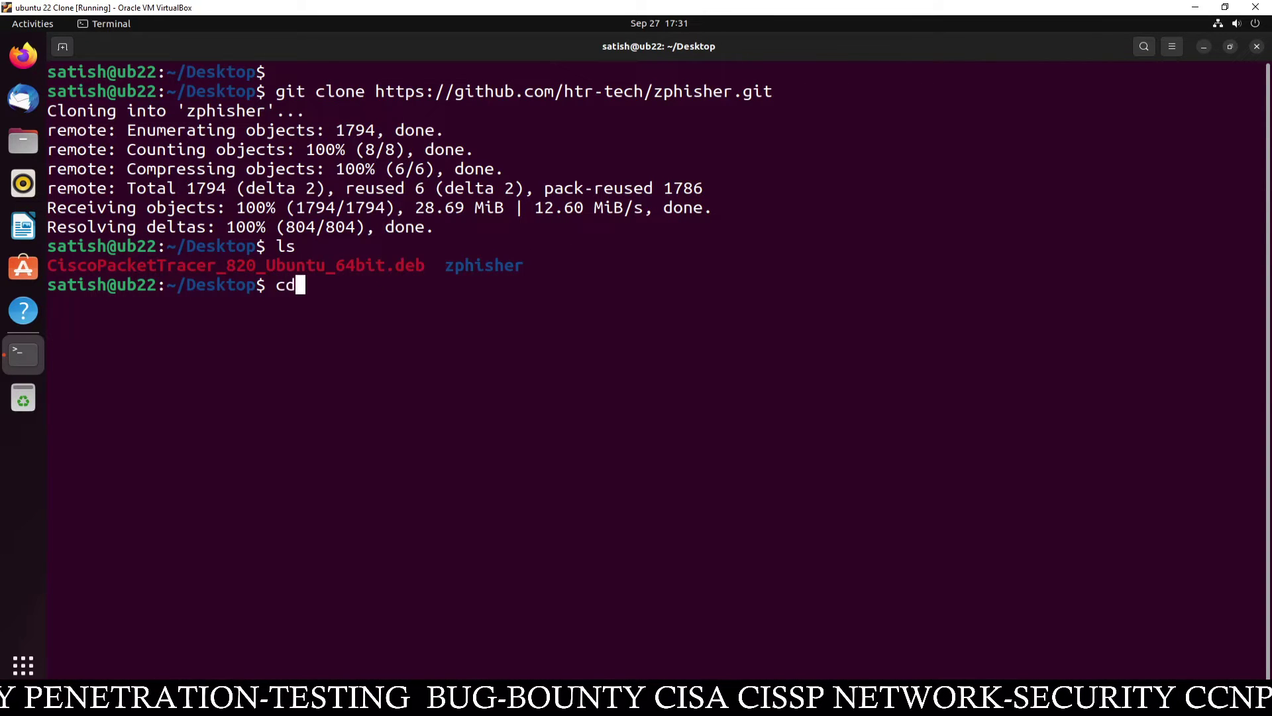
text( zph)
key(Tab)
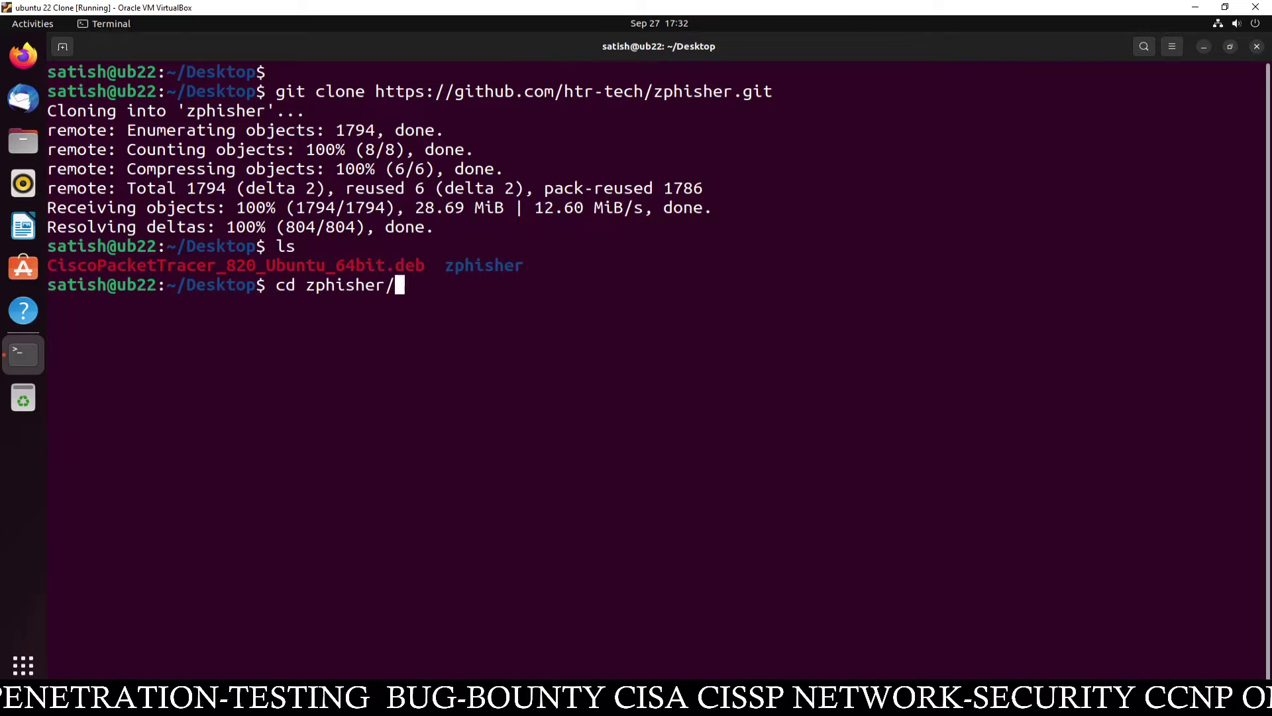
key(Return)
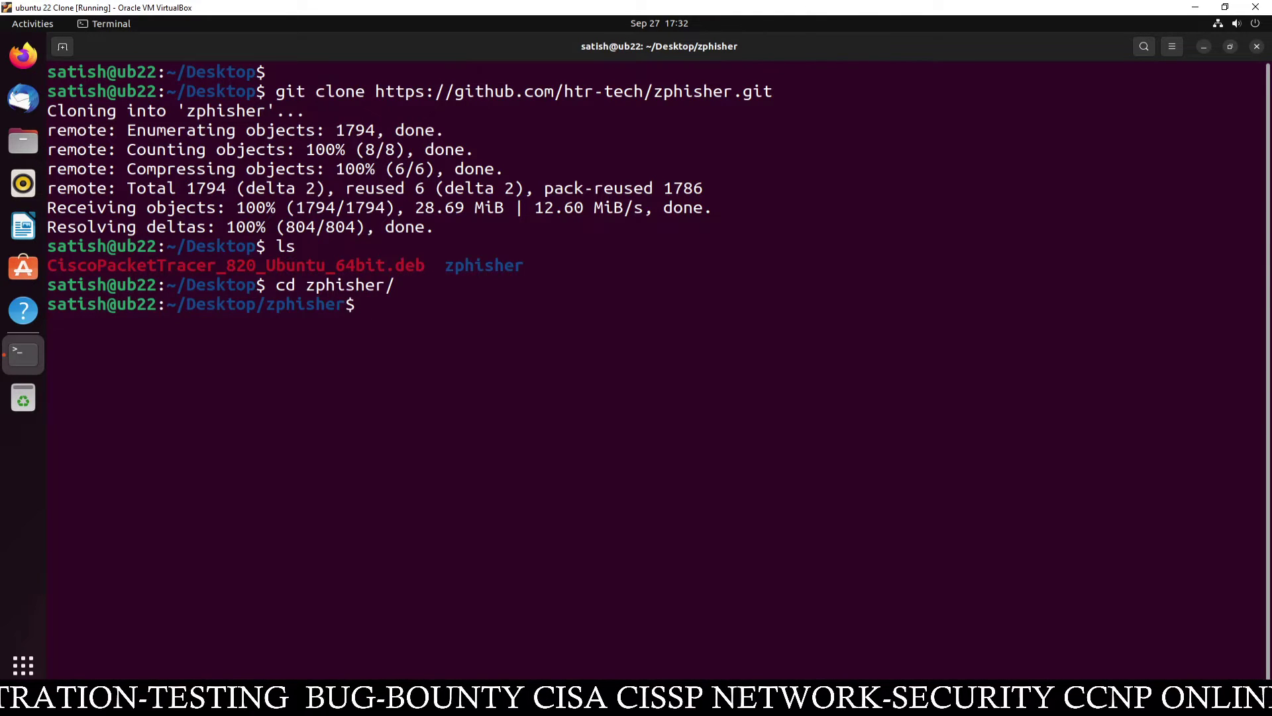
text(ls)
- List the zphisher files and launch bash zphisher.sh
key(Return)
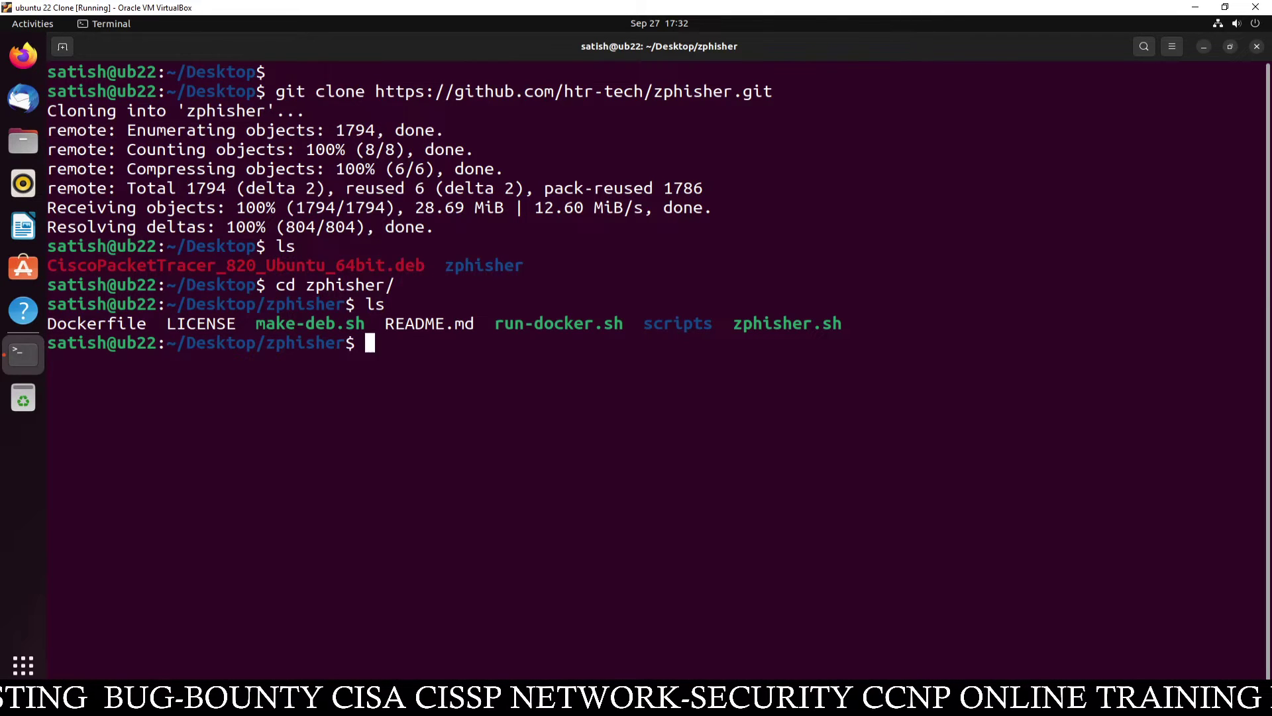
text(bash )
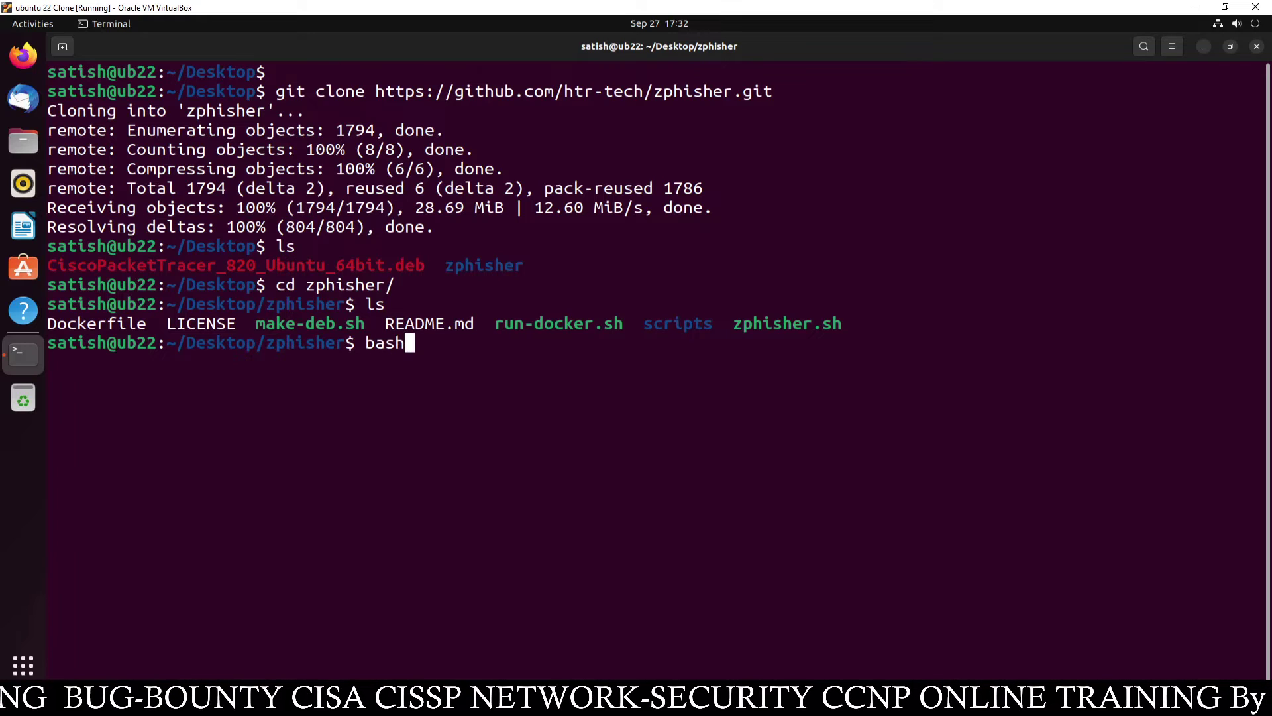
text(zp)
key(Tab)
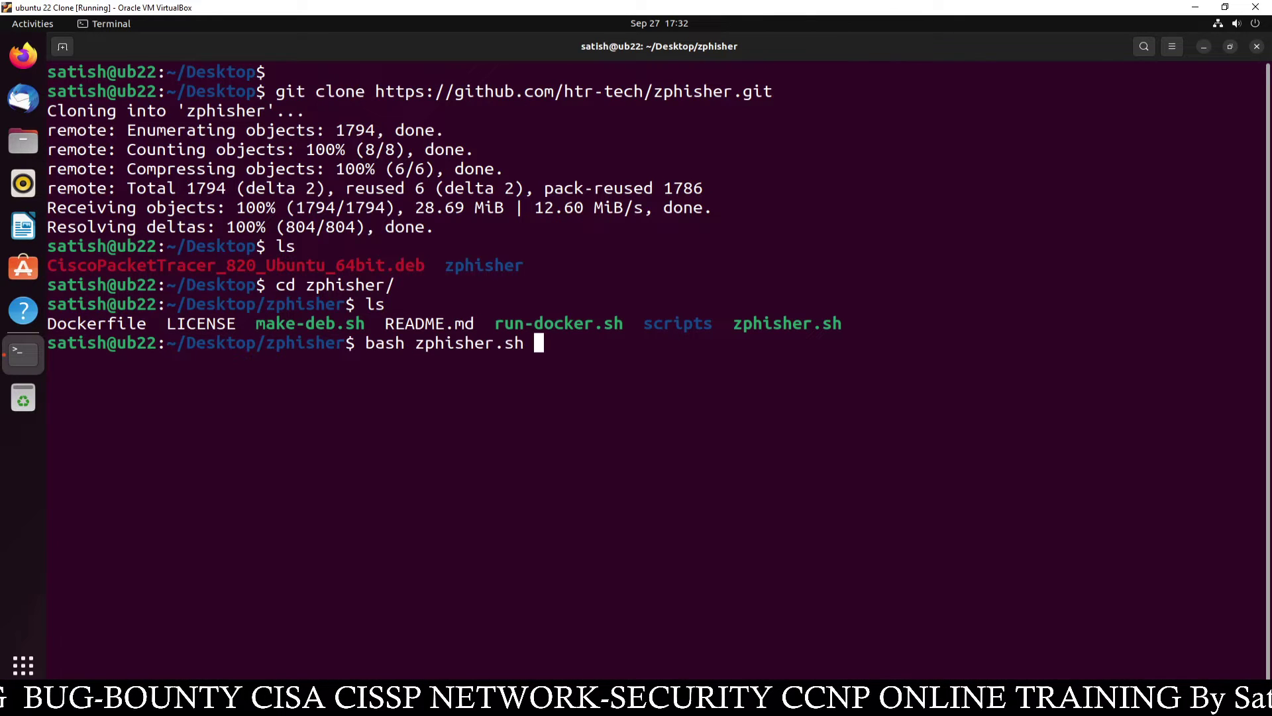
key(Return)
text(0)
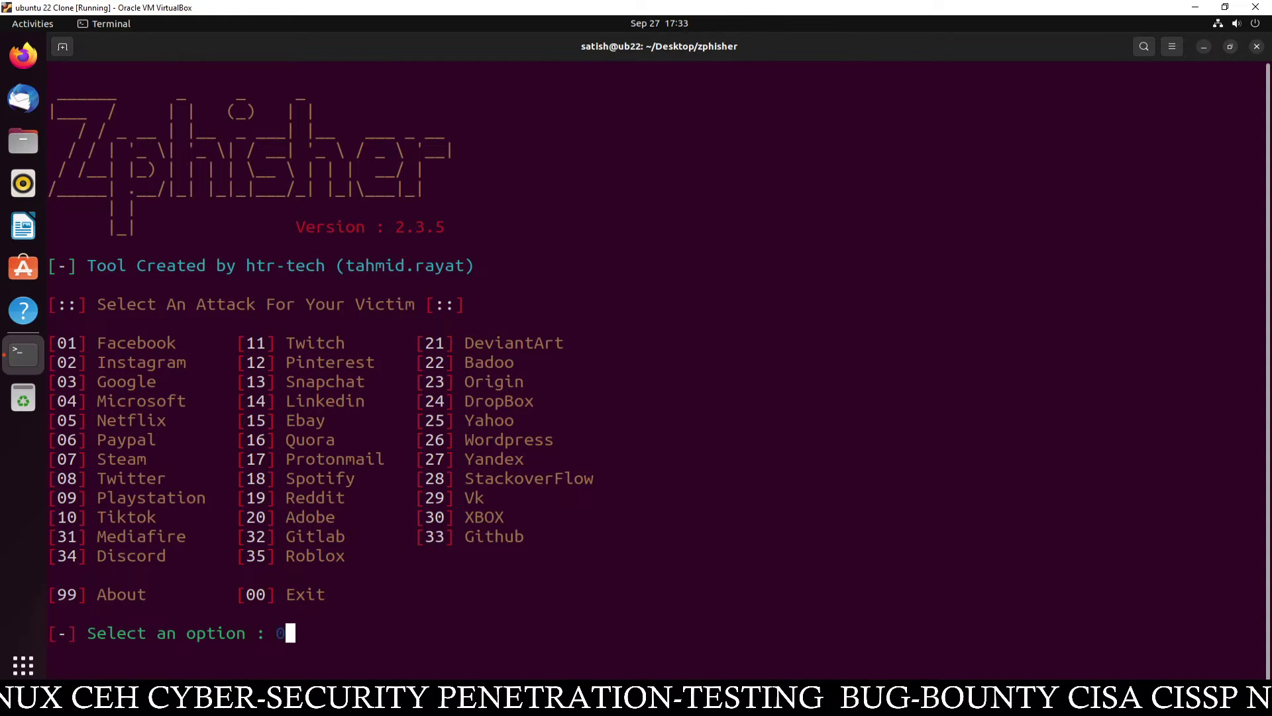
text(1)
- Start the Facebook Fake Security Login Page unmasked, then open Cloudflare URL 1 in Firefox
key(Return)
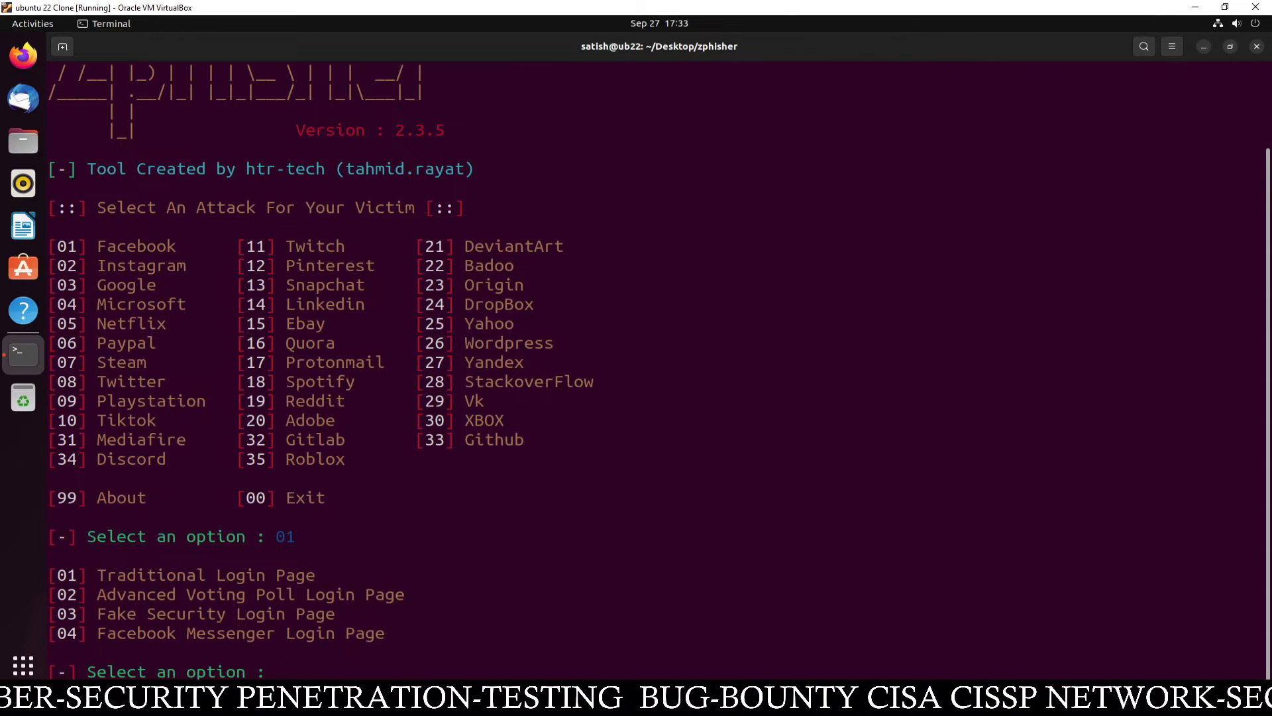
text(0)
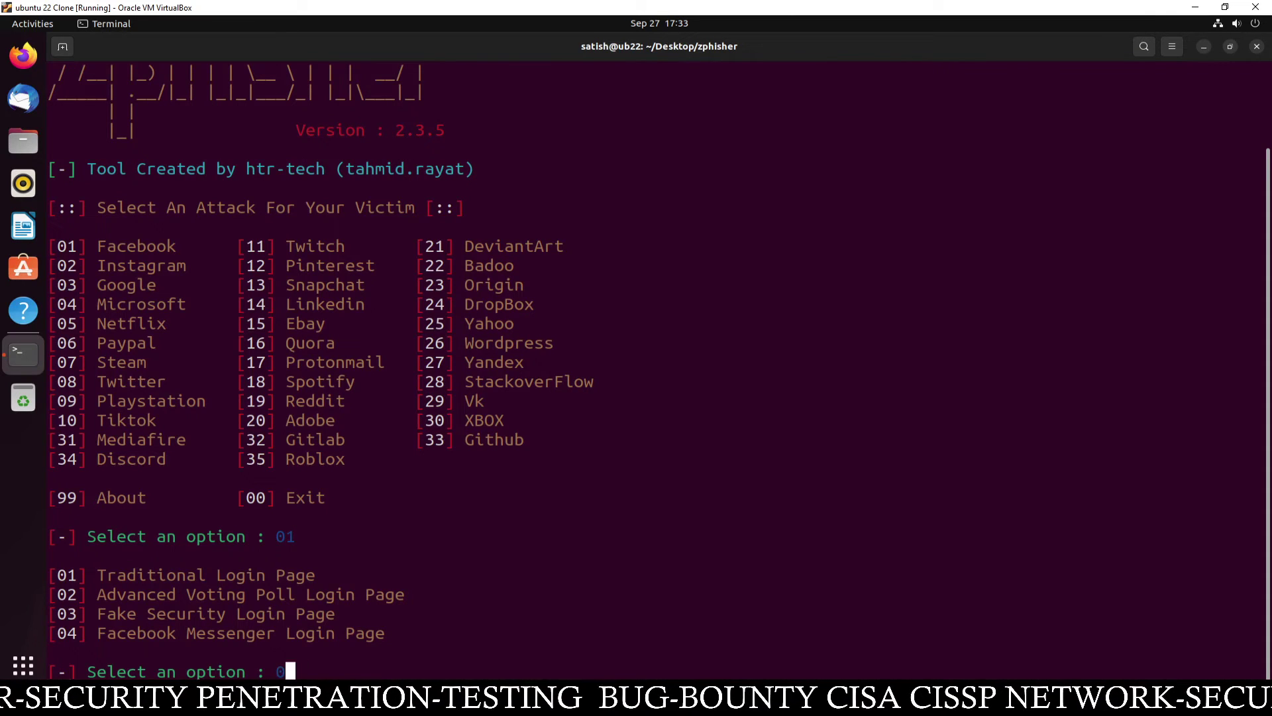
text(1)
key(Return)
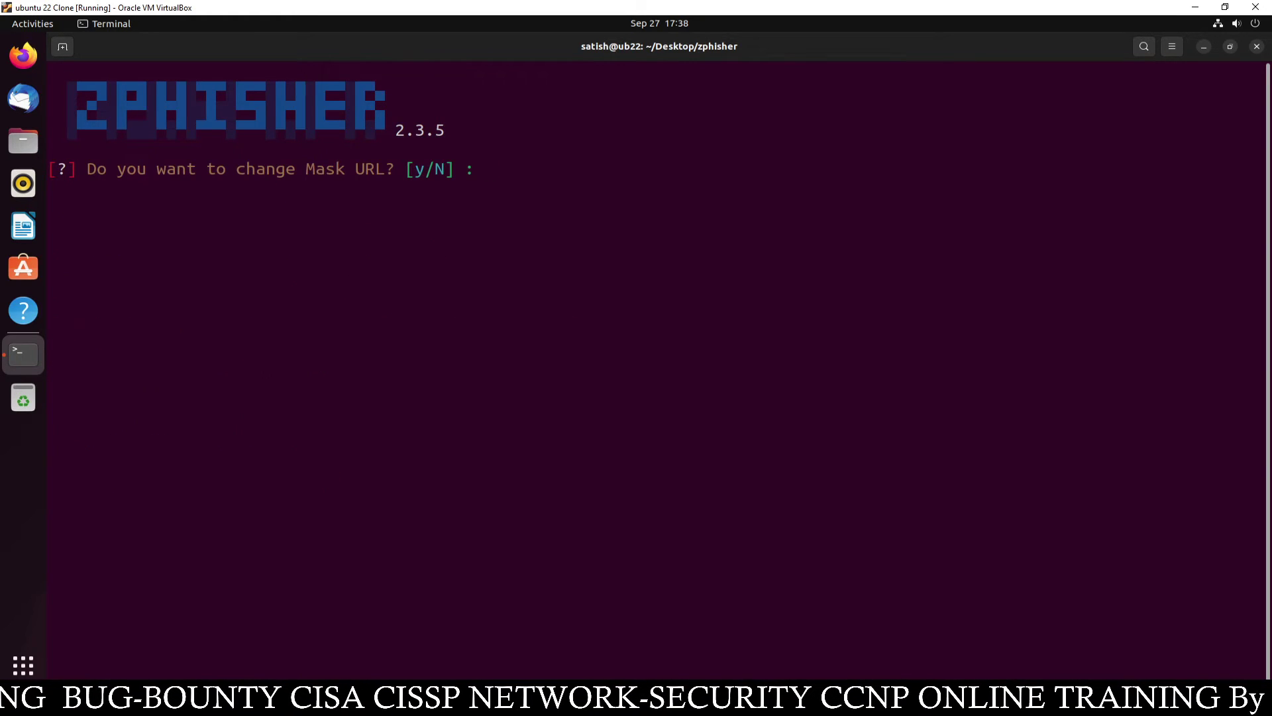
text(n)
key(Return)
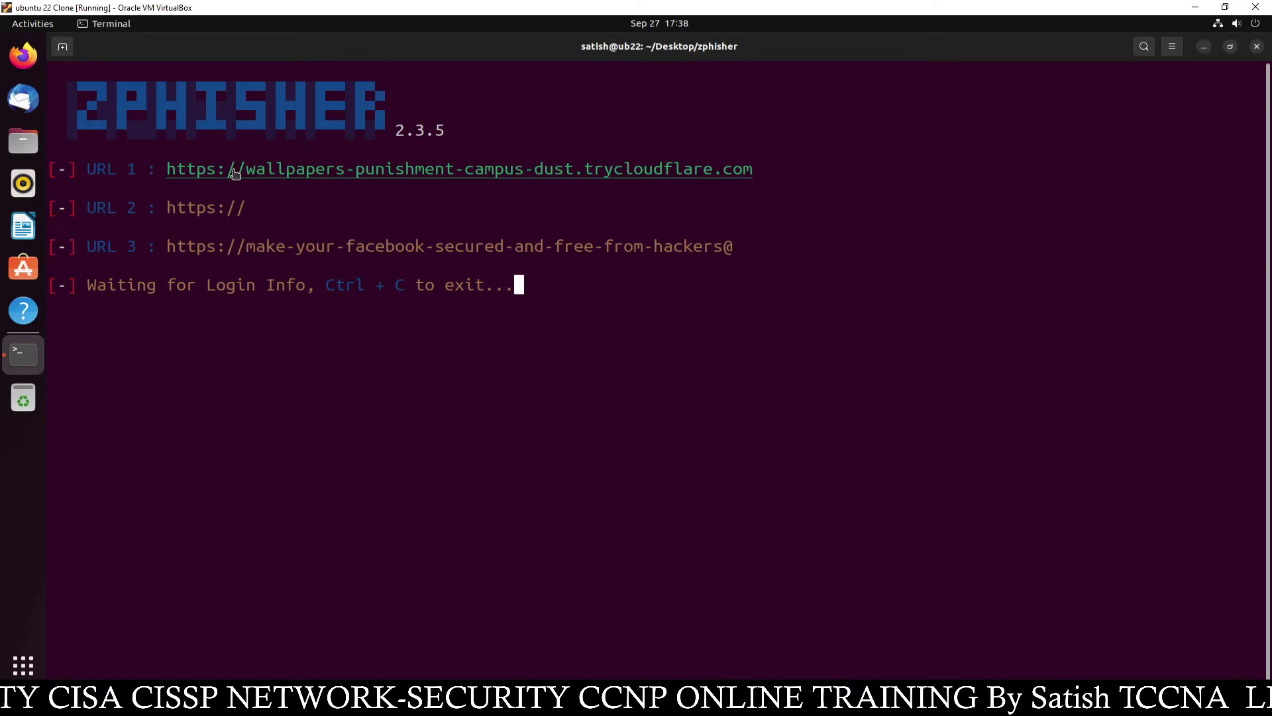
right_click(234, 171)
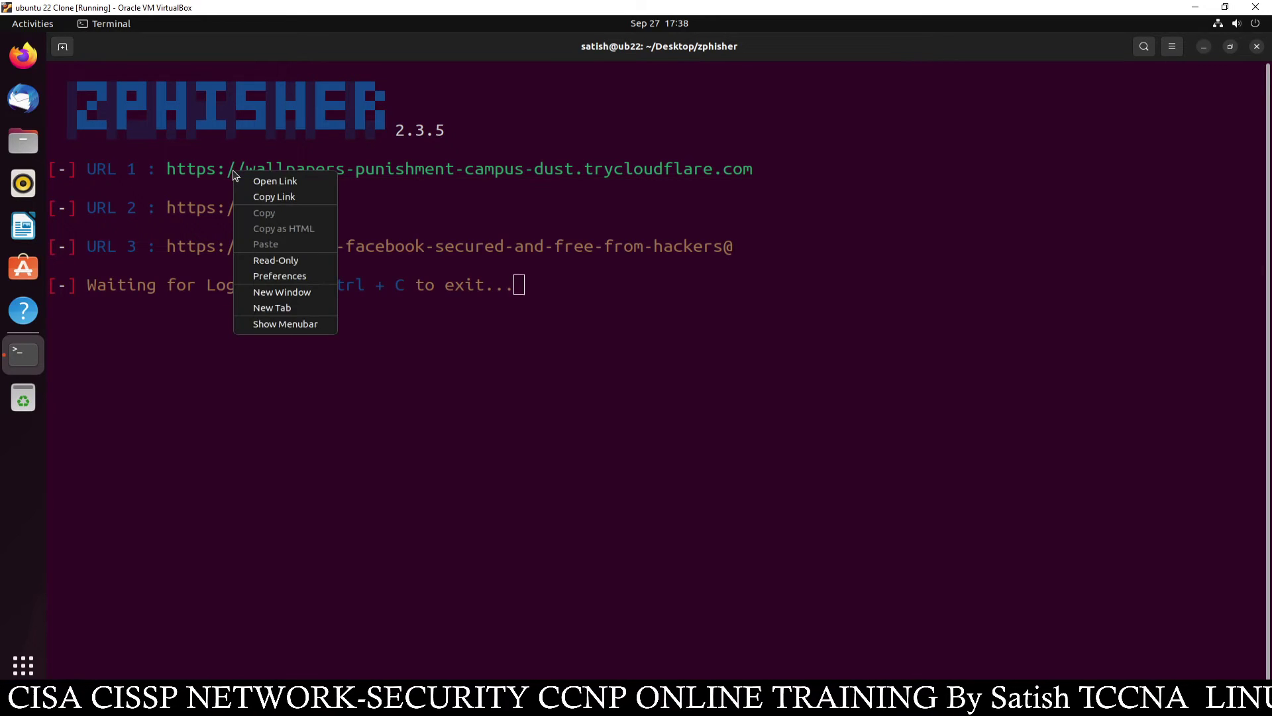
click(275, 182)
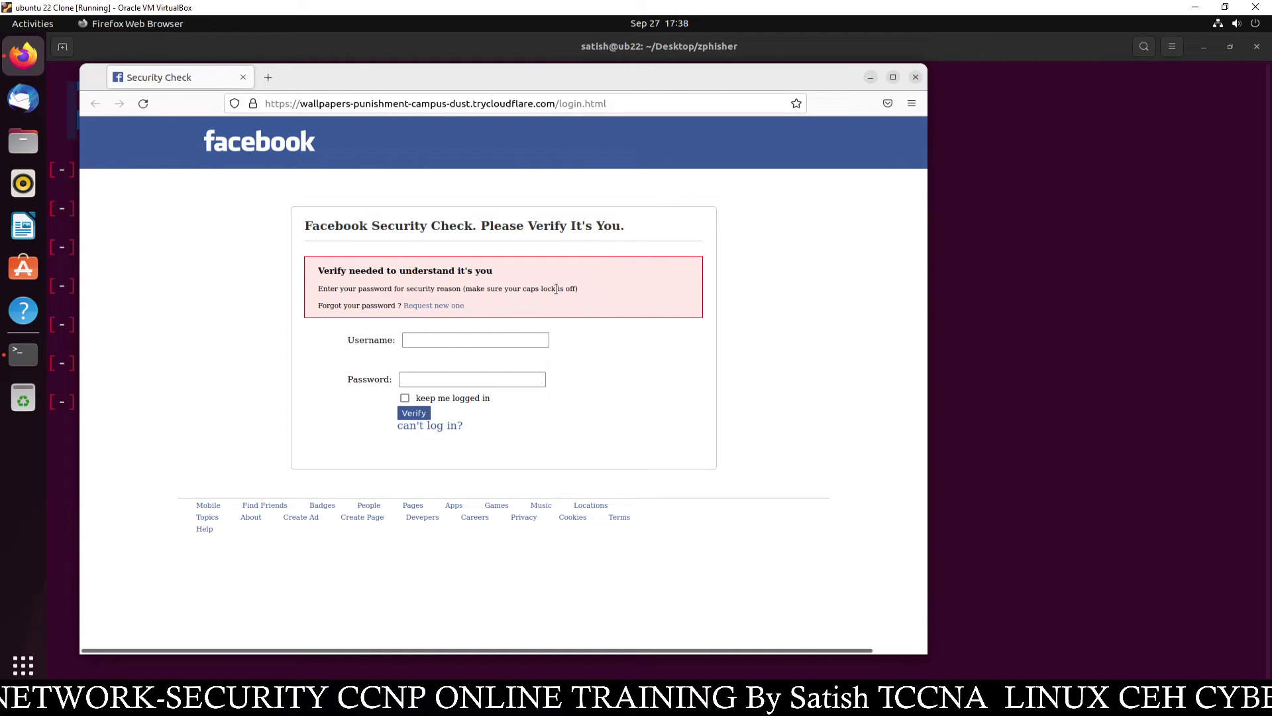
click(500, 341)
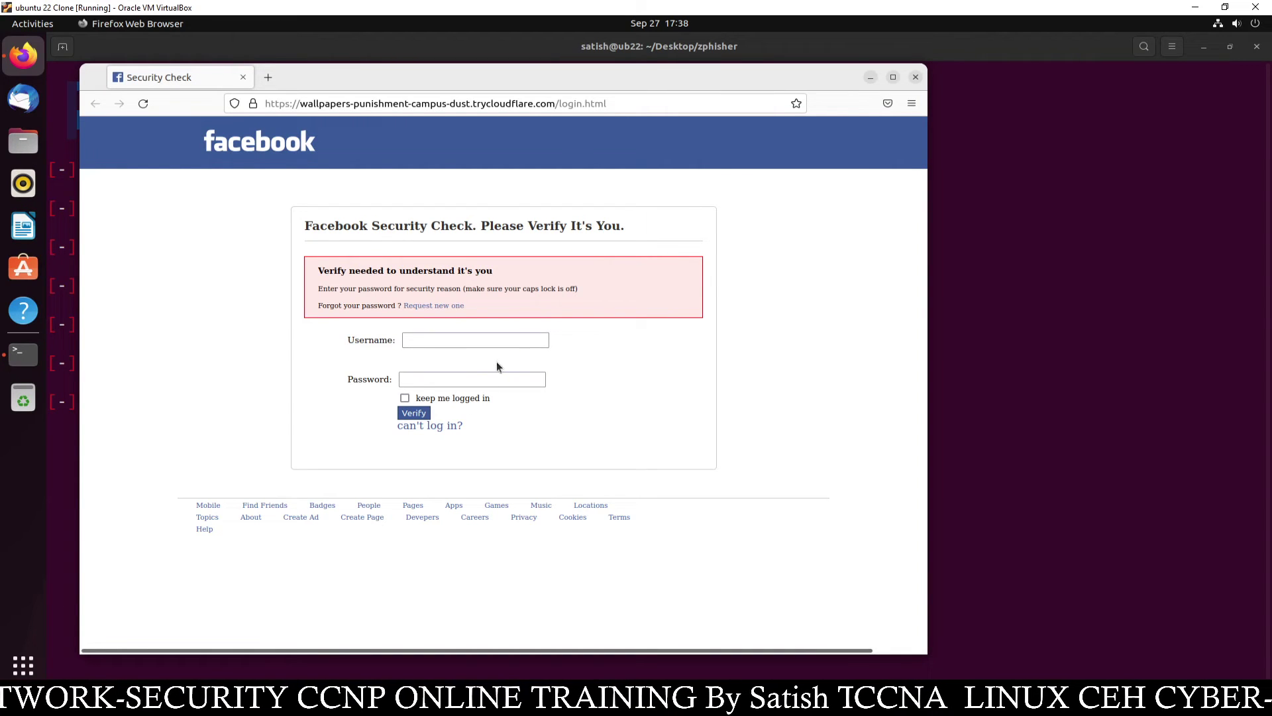
click(472, 378)
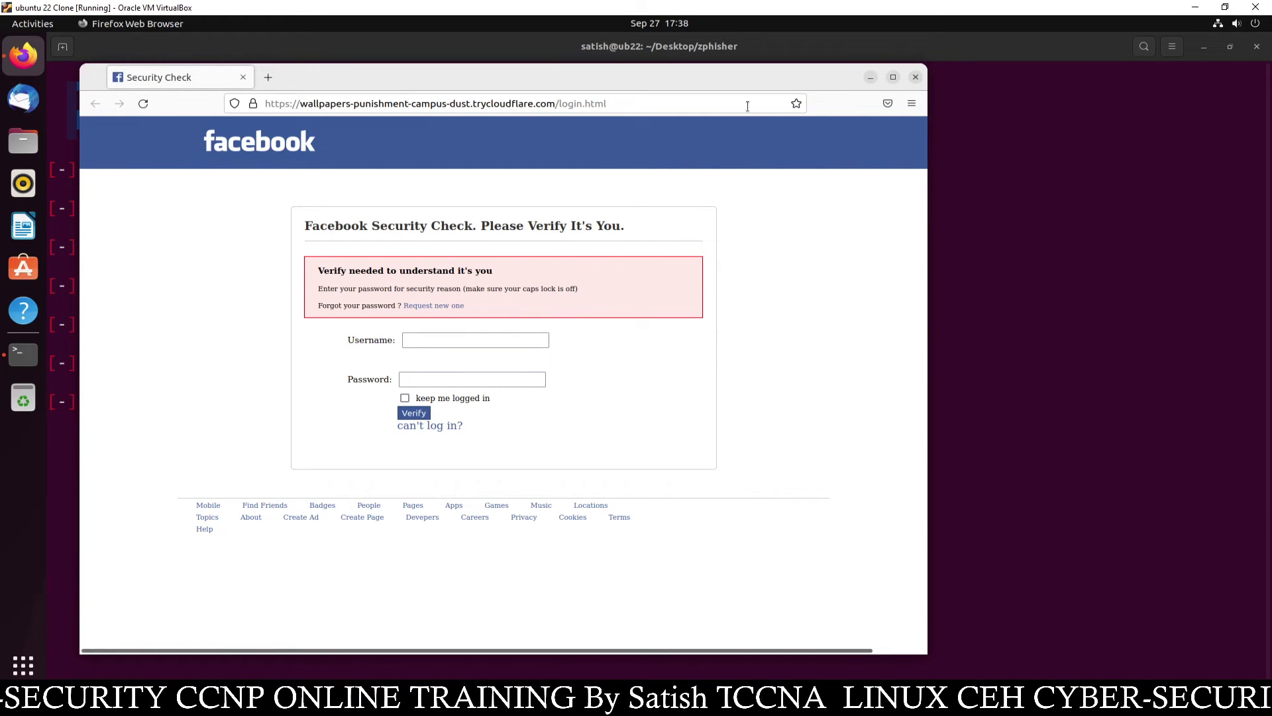
click(252, 103)
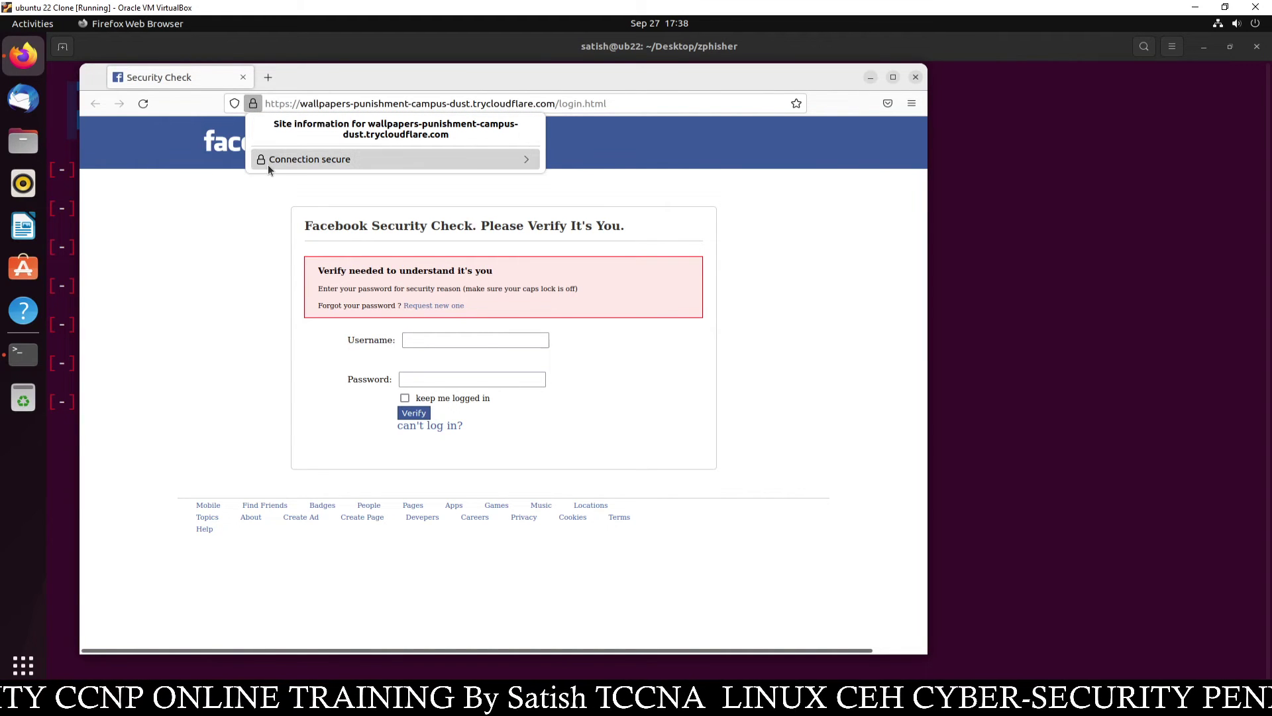
click(270, 164)
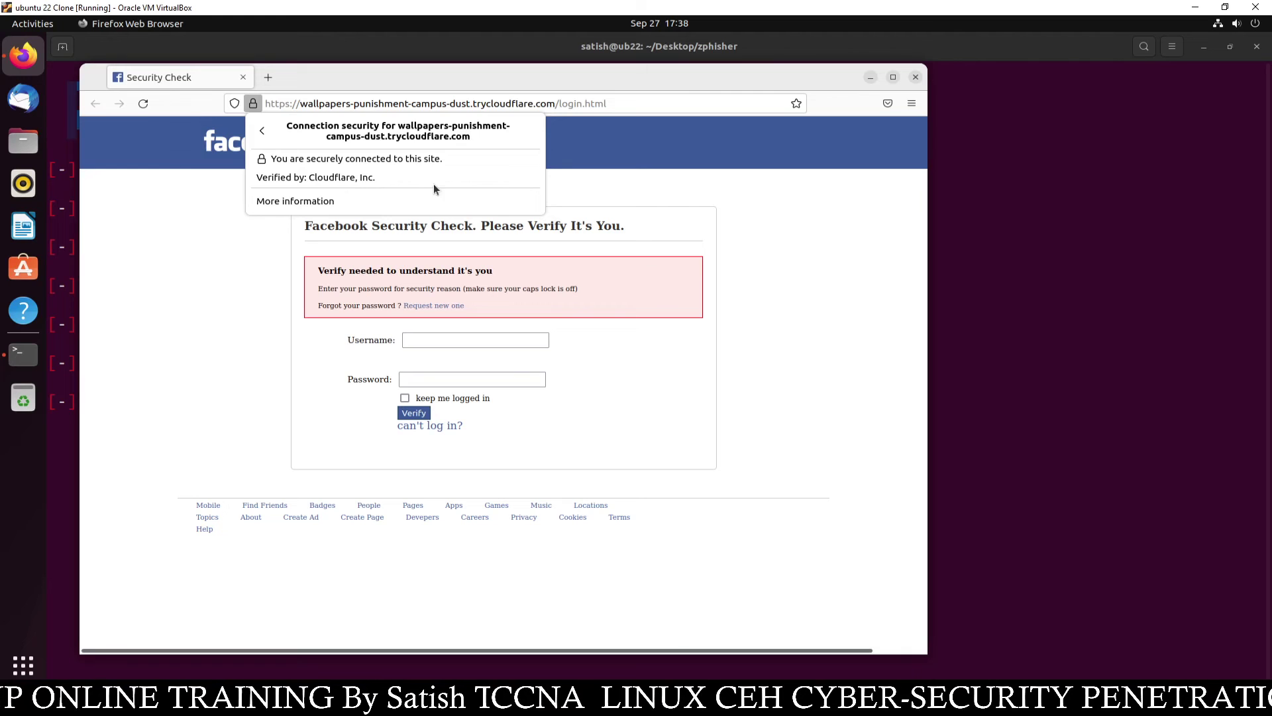
click(585, 188)
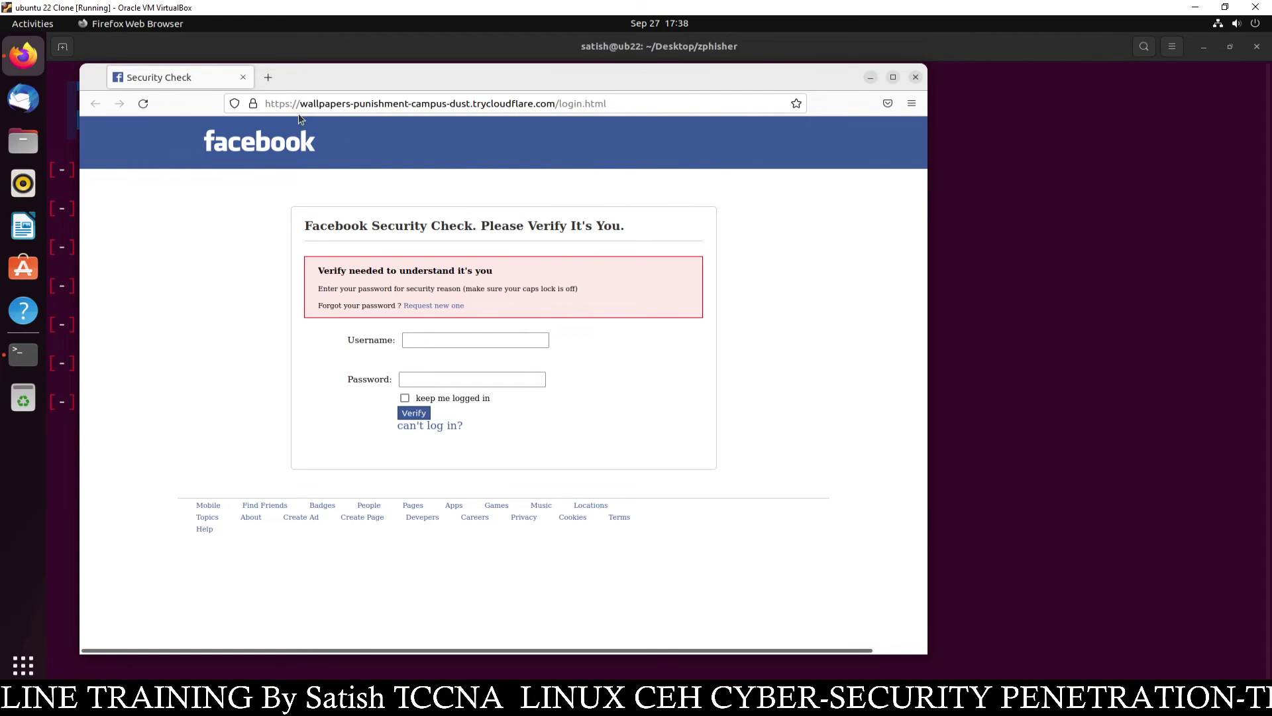
click(235, 104)
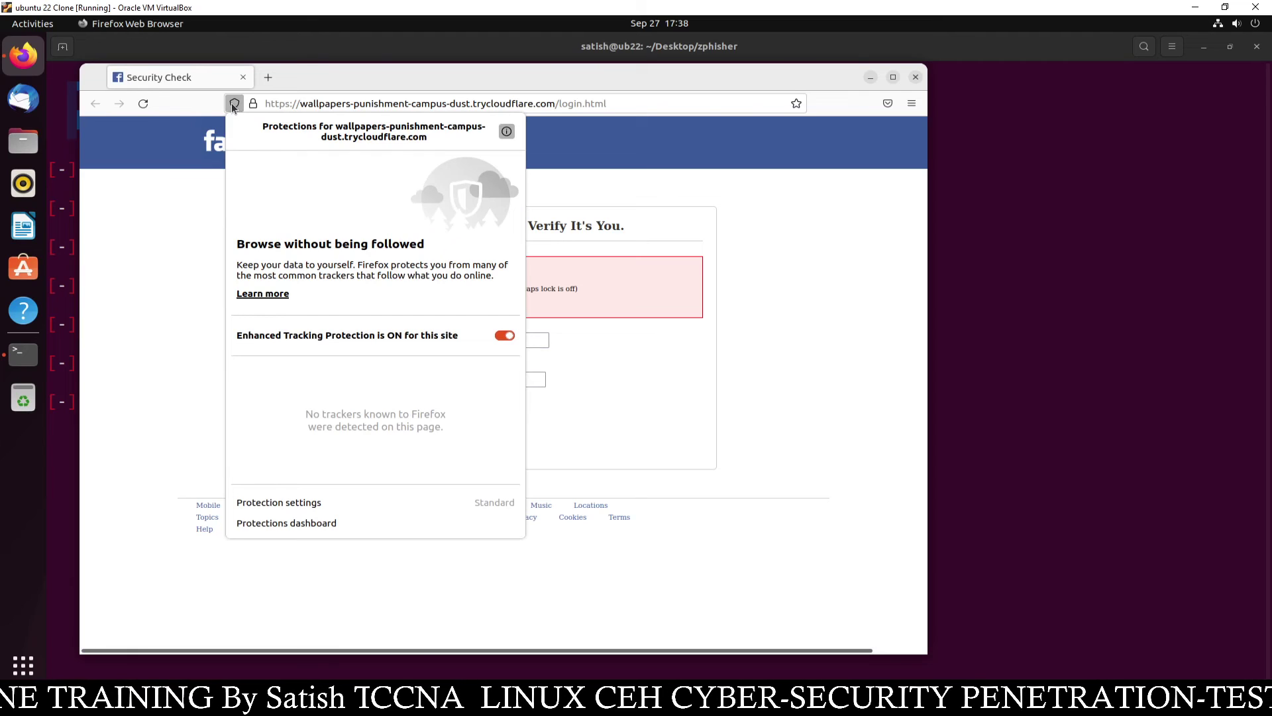
click(583, 146)
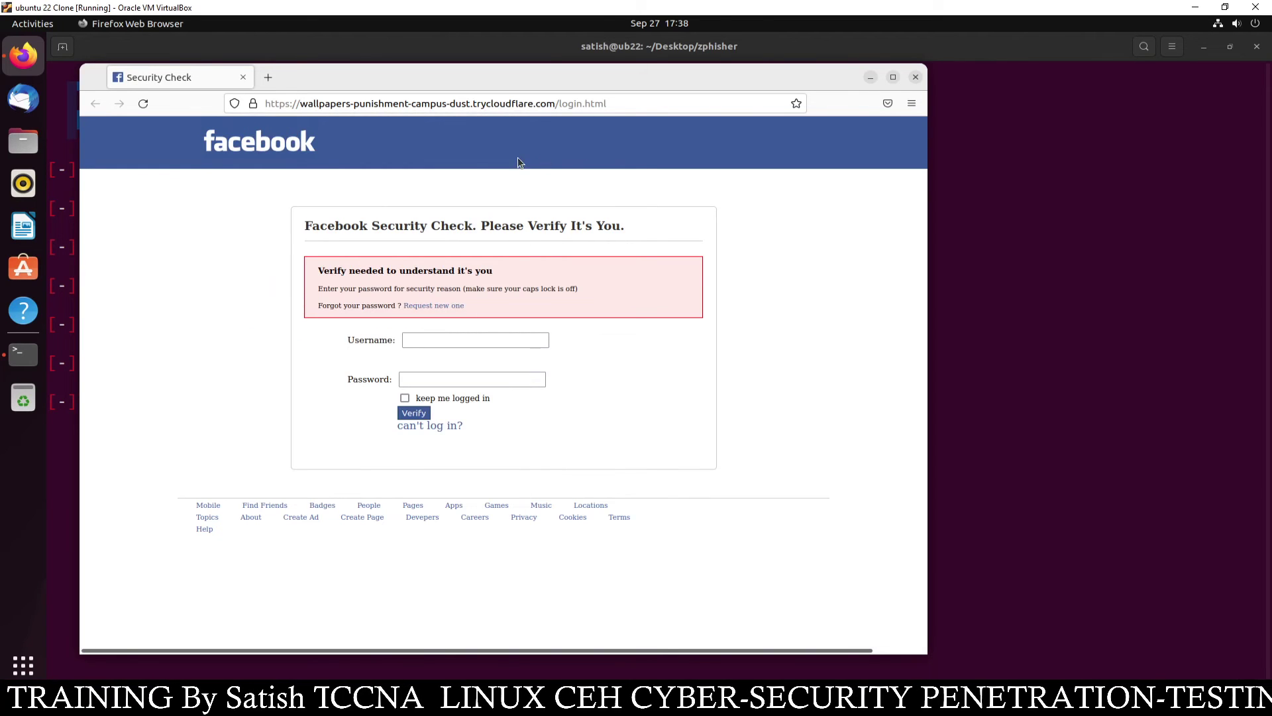
click(253, 104)
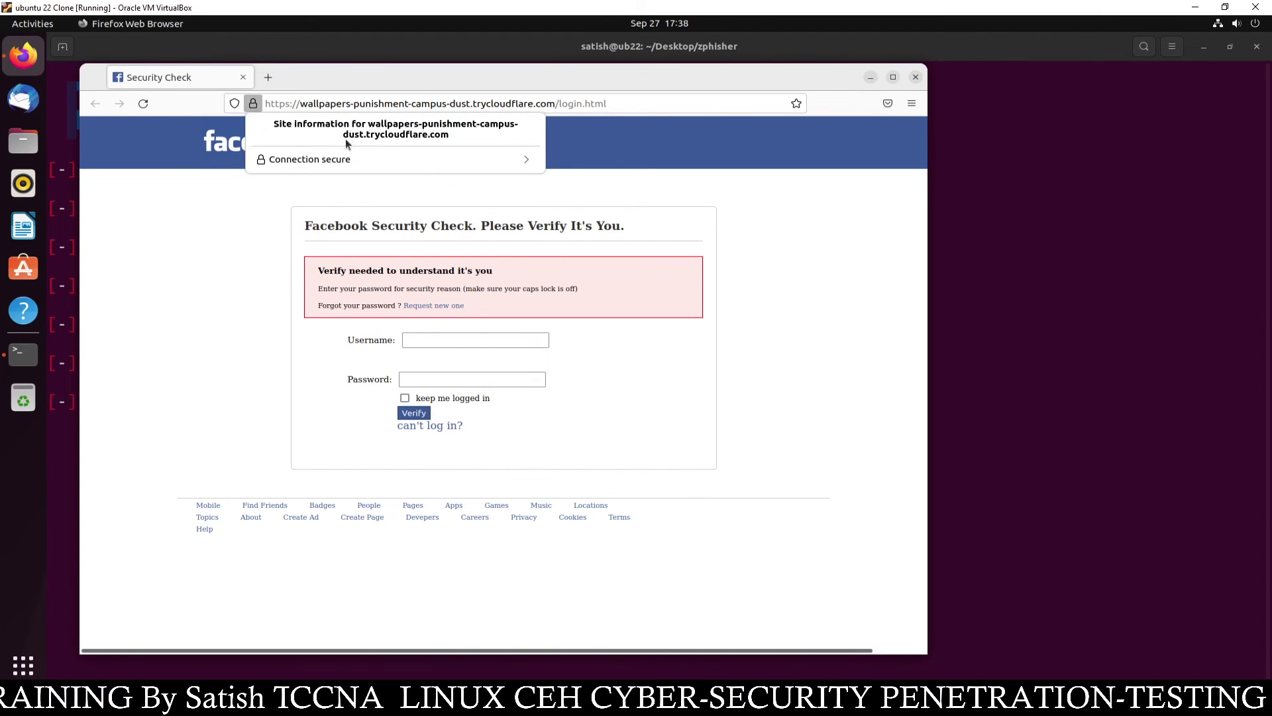
click(566, 159)
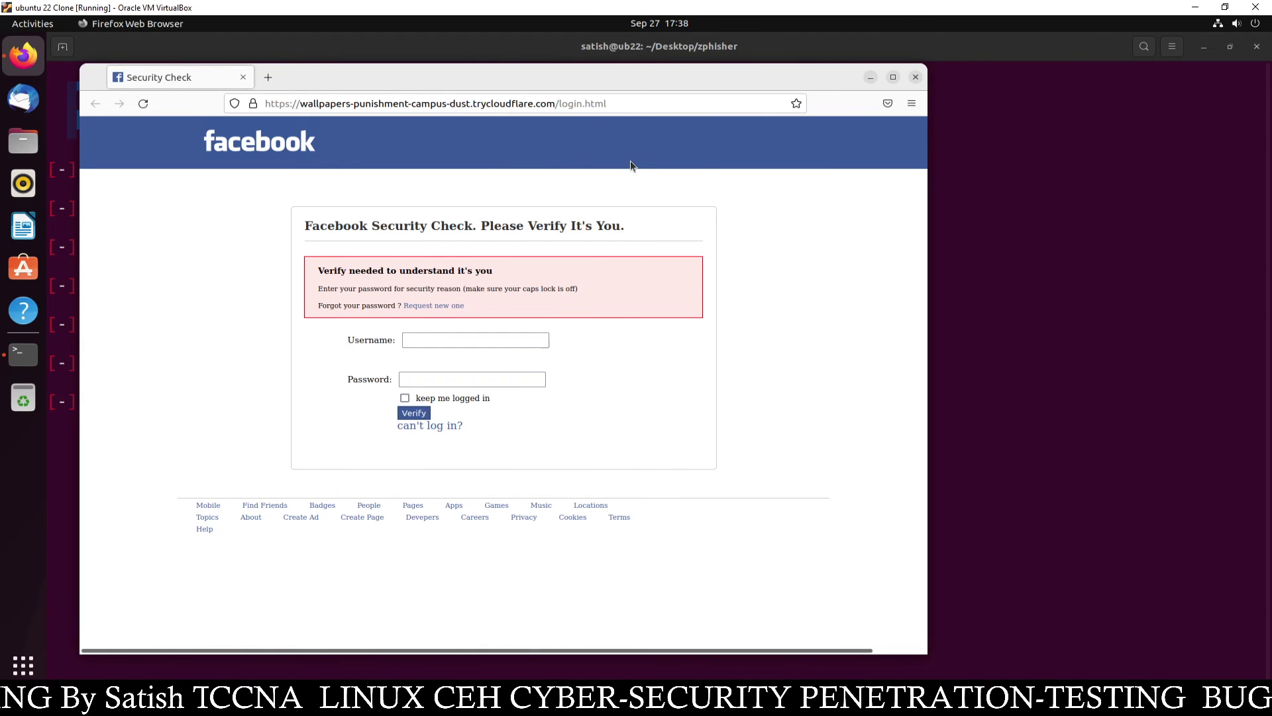
click(913, 77)
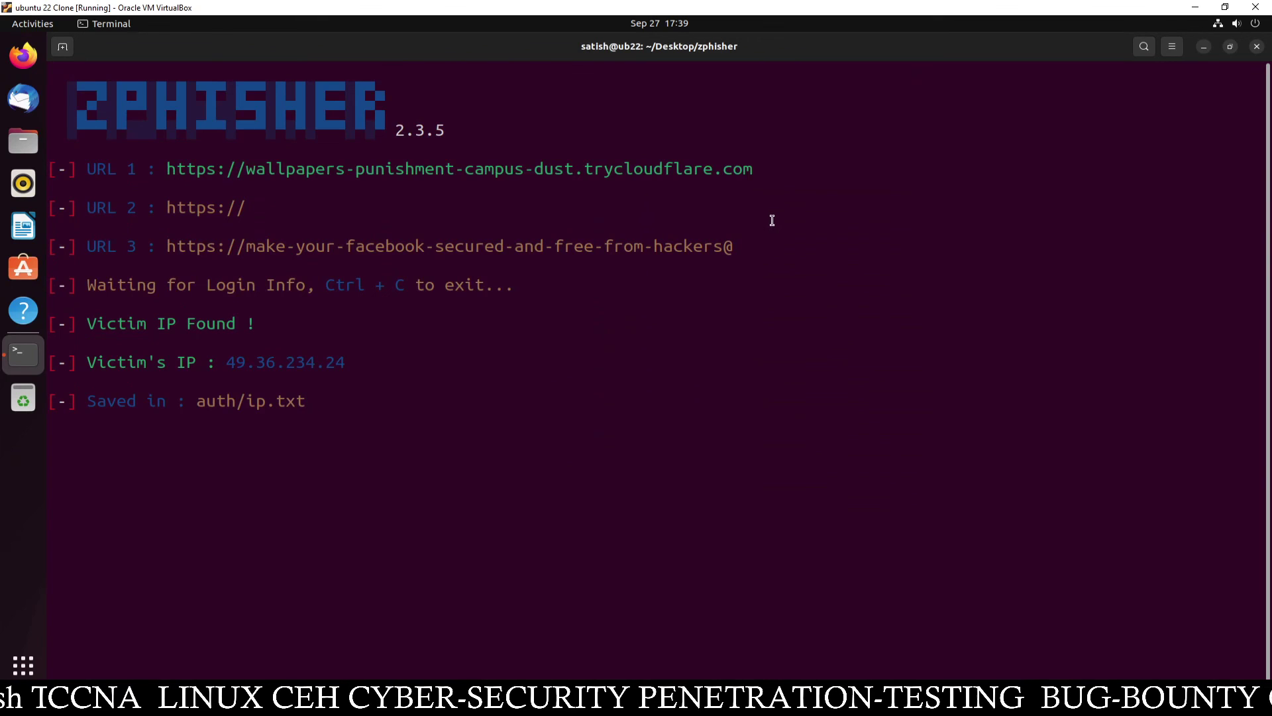